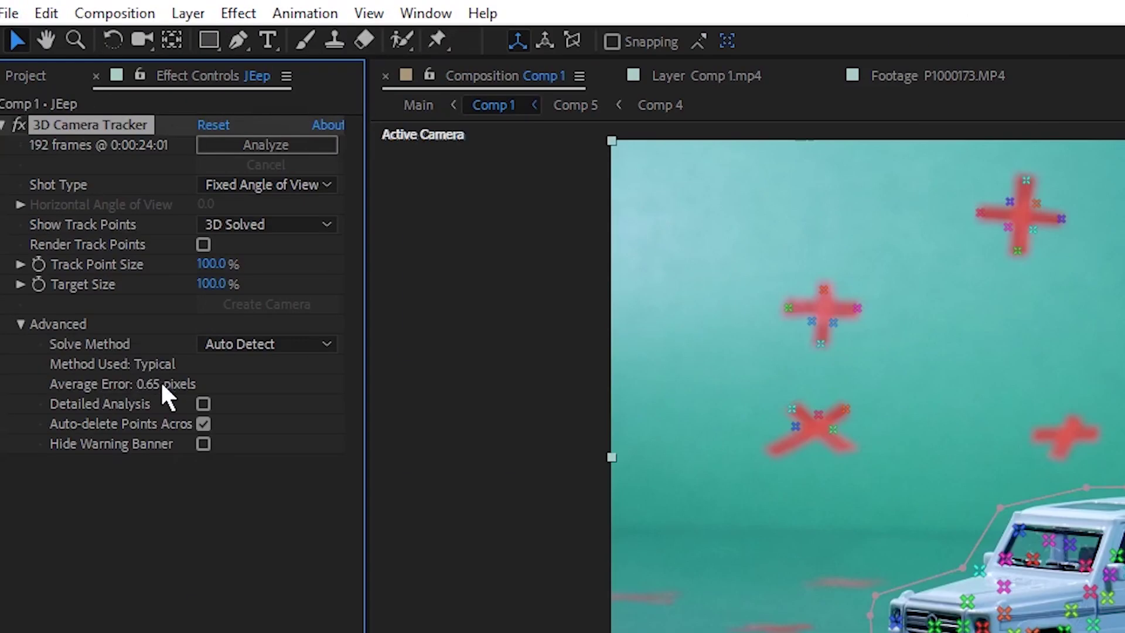
# Create a null and 3D tracker camera from three floor track points, and name it floor
pyautogui.moveTo(1124, 632); pyautogui.dragTo(1124, 632)
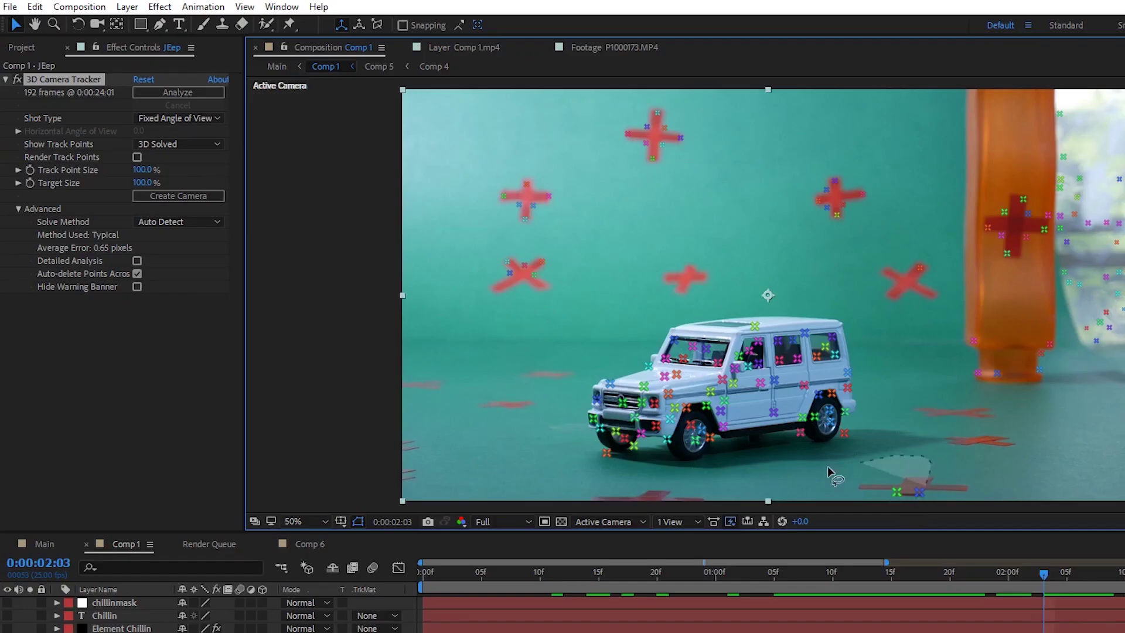
pyautogui.moveTo(580, 454); pyautogui.dragTo(581, 456)
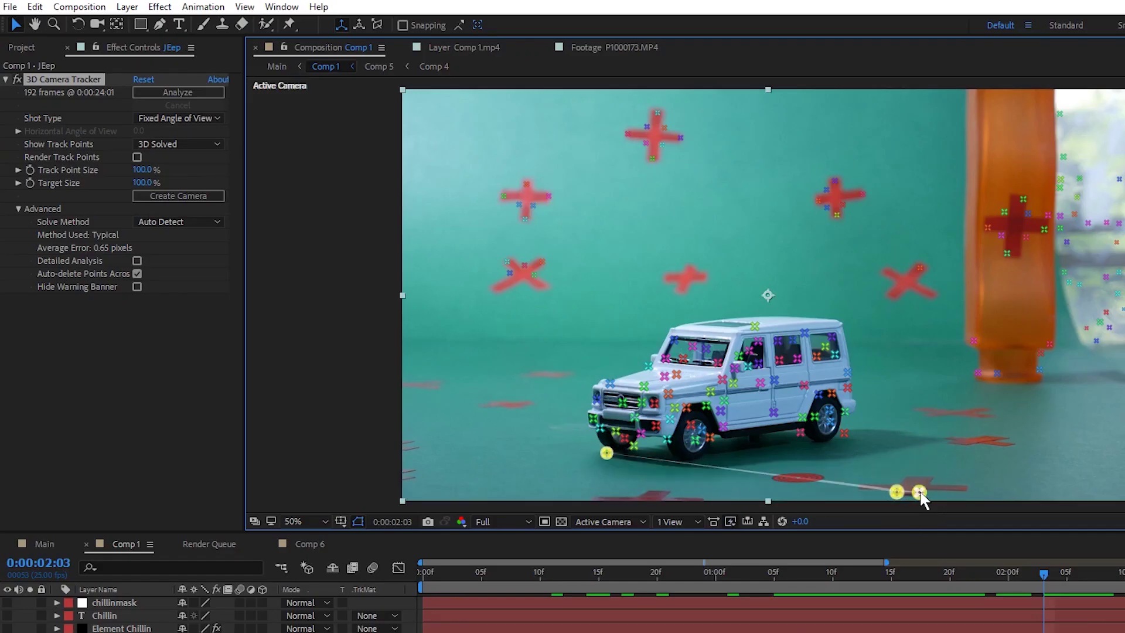
pyautogui.rightClick(920, 495)
pyautogui.click(961, 532)
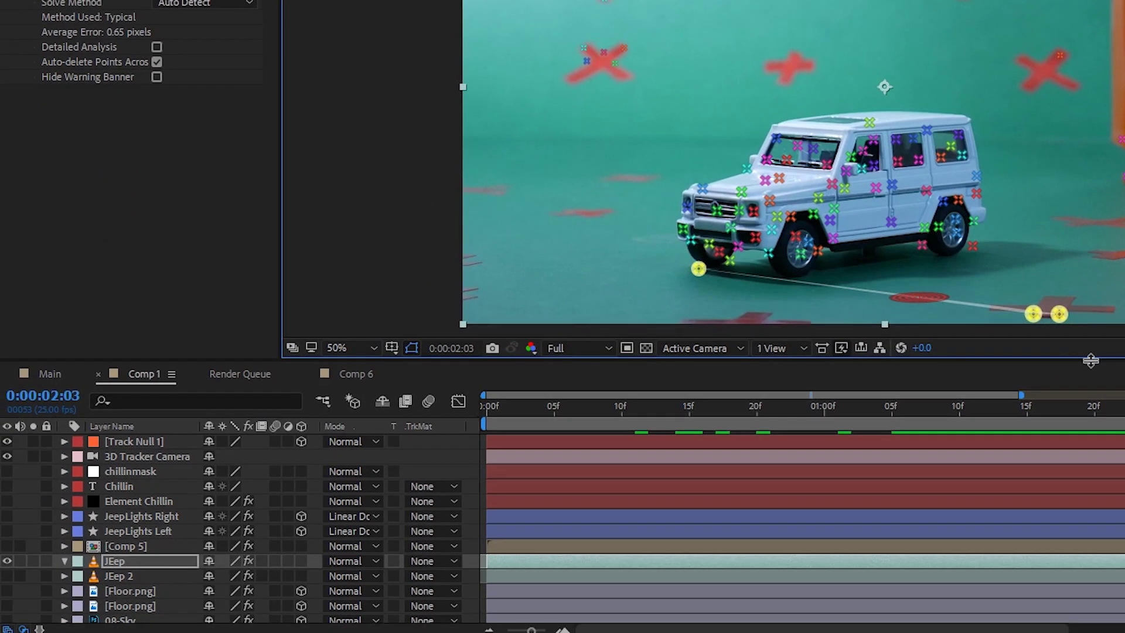
pyautogui.rightClick(146, 448)
pyautogui.click(204, 623)
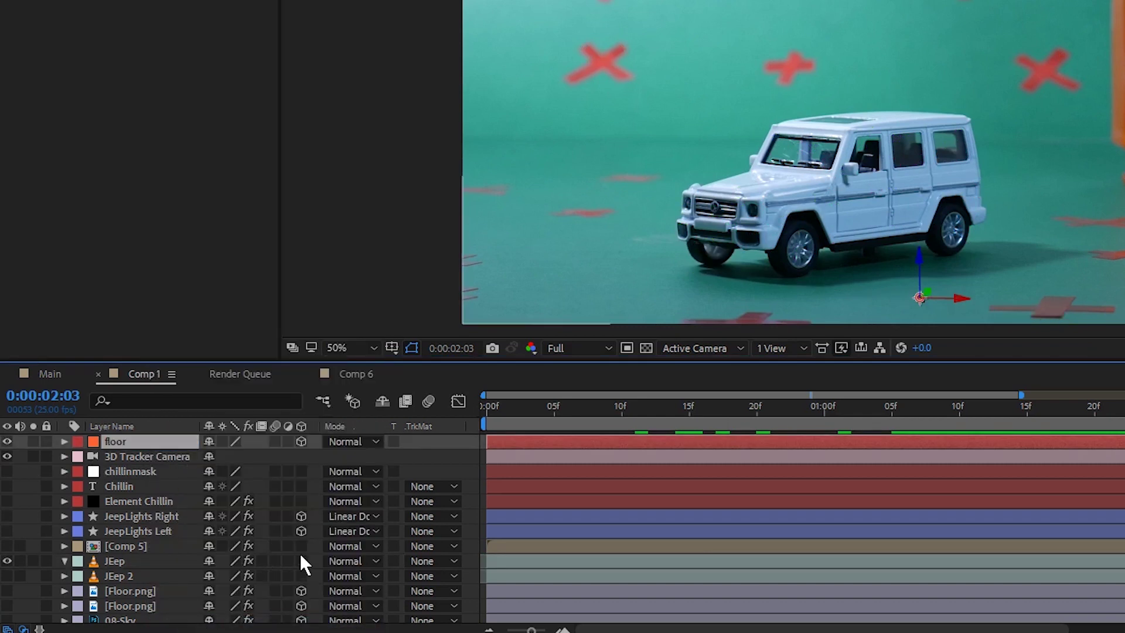
# Create a null from the upper-right background track points and rename it BG
pyautogui.click(120, 561)
pyautogui.moveTo(1025, 0); pyautogui.dragTo(965, 11)
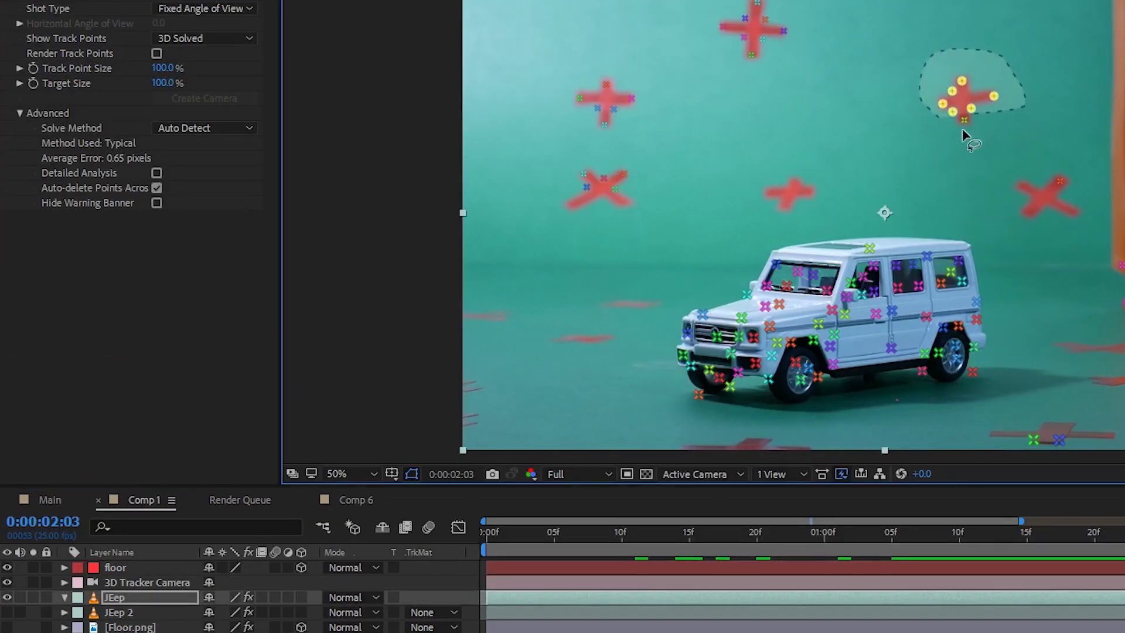
pyautogui.rightClick(972, 117)
pyautogui.click(997, 155)
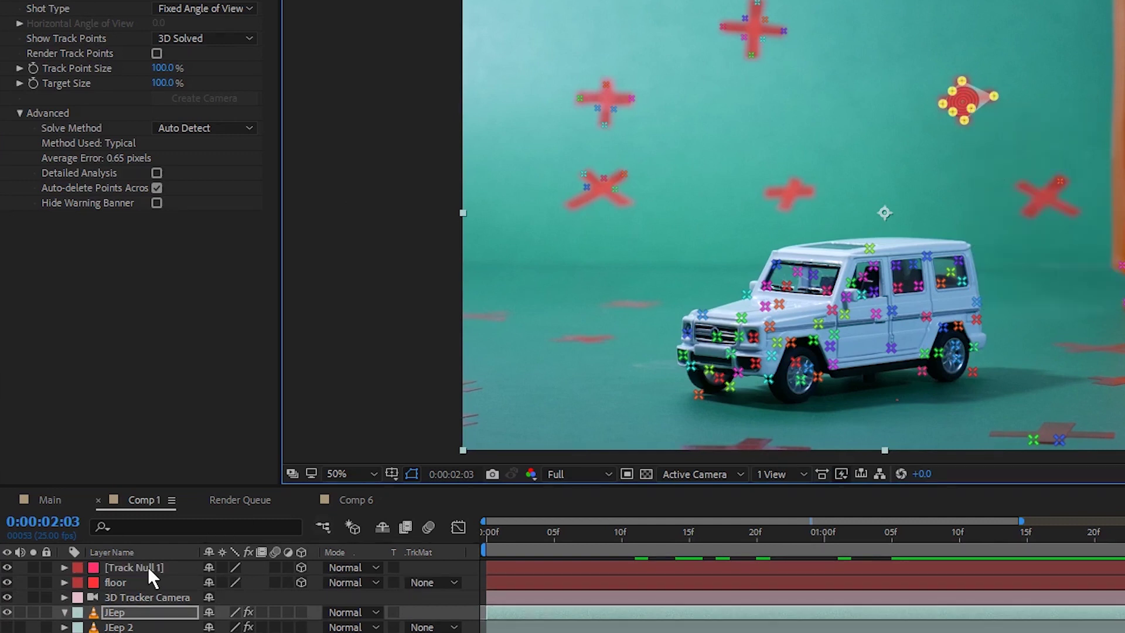
pyautogui.rightClick(151, 571)
pyautogui.press('Return')
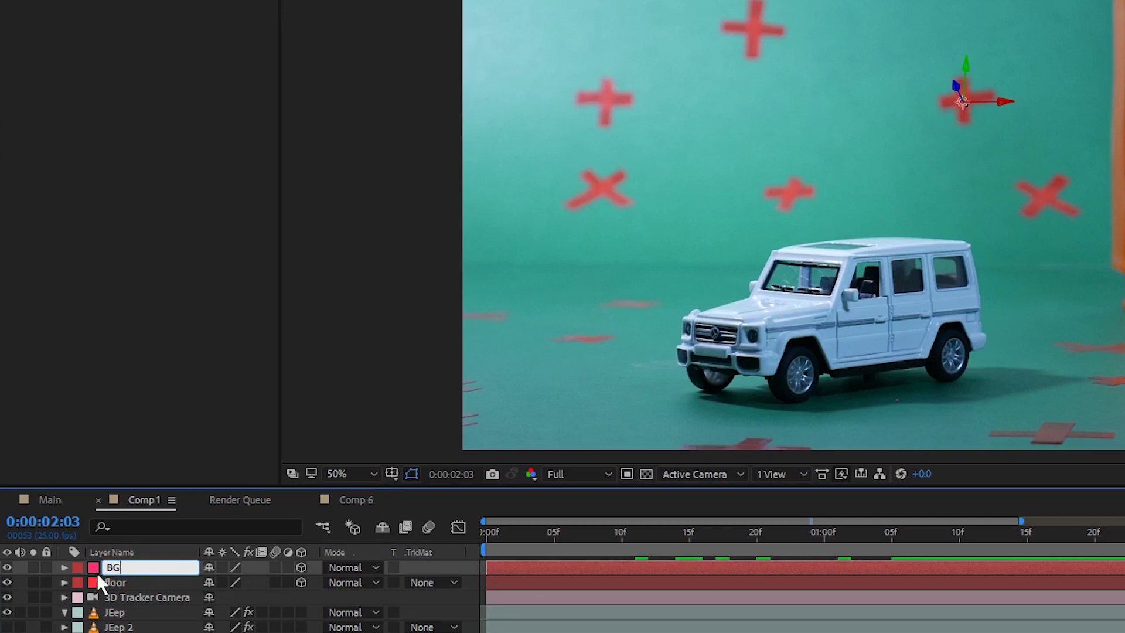
pyautogui.click(108, 582)
# Create a null at a track point on the jeep's front and name it Jeep
pyautogui.click(117, 611)
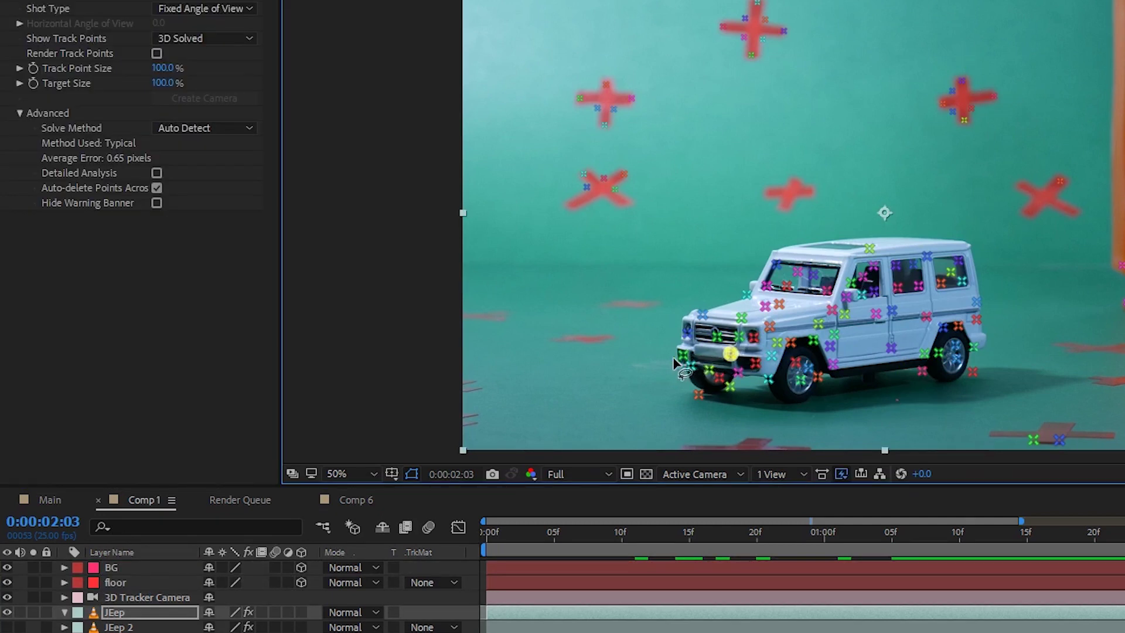
pyautogui.keyDown('shift'); pyautogui.click(737, 339); pyautogui.keyUp('shift')
pyautogui.rightClick(740, 342)
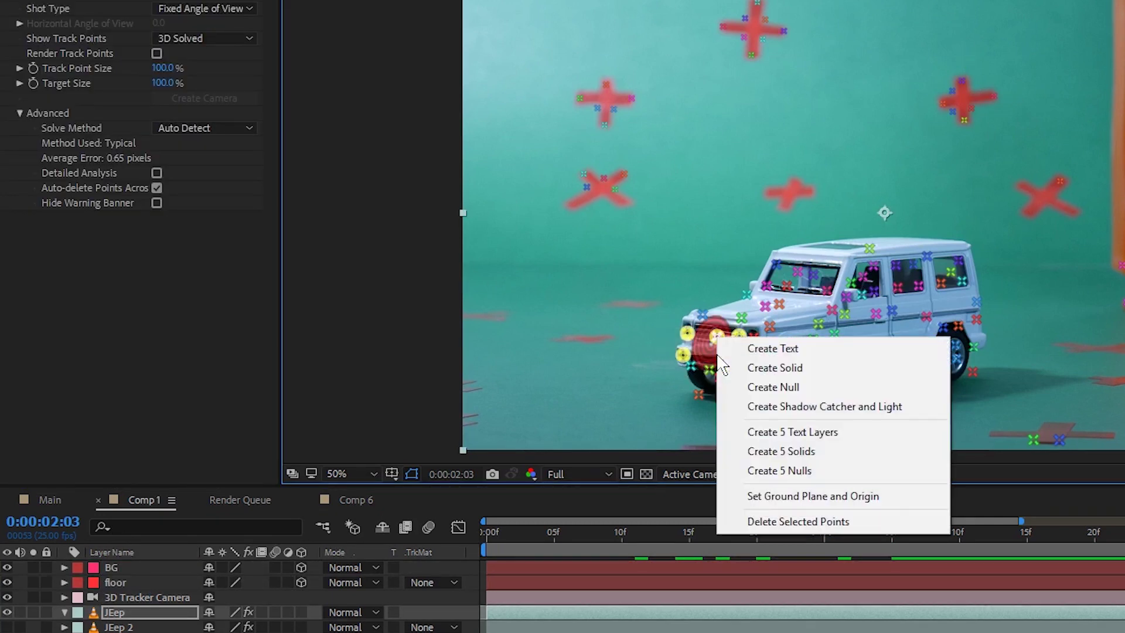
pyautogui.click(755, 387)
pyautogui.rightClick(150, 567)
pyautogui.press('Return')
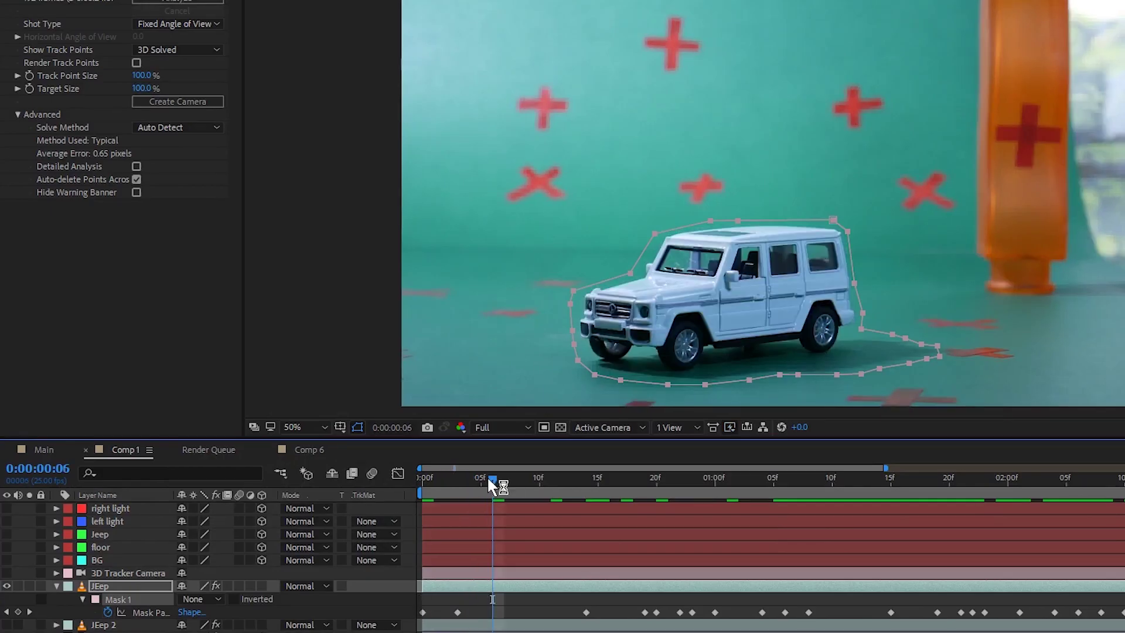
pyautogui.moveTo(487, 476); pyautogui.dragTo(1116, 486)
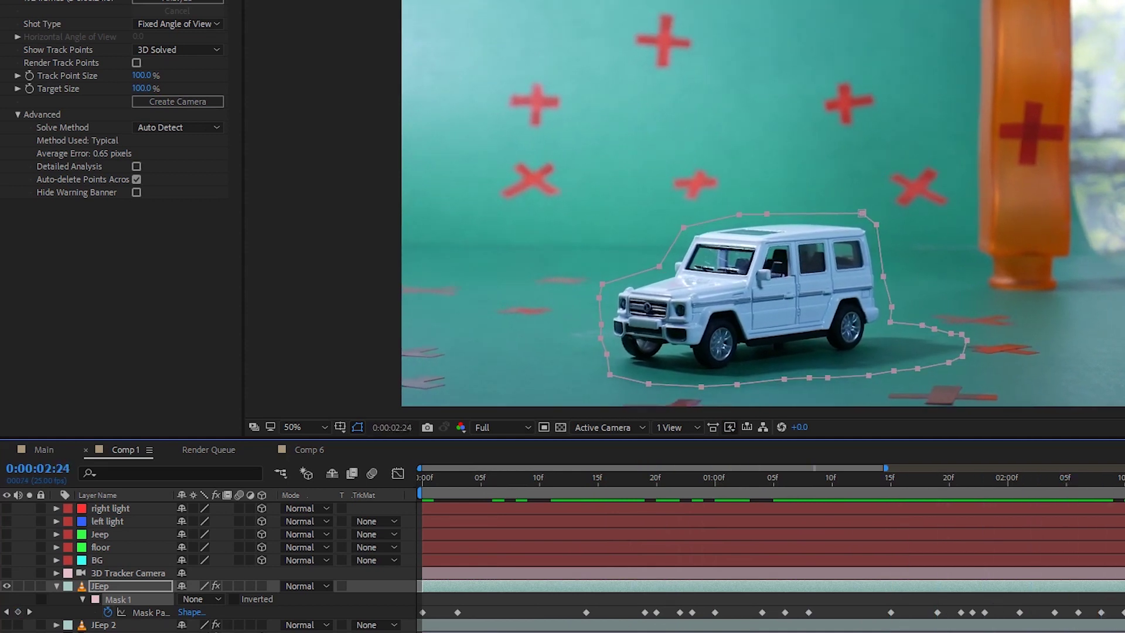
# Switch the jeep's Mask 1 mode from None to Add, isolating the jeep on black
pyautogui.click(205, 601)
pyautogui.click(225, 500)
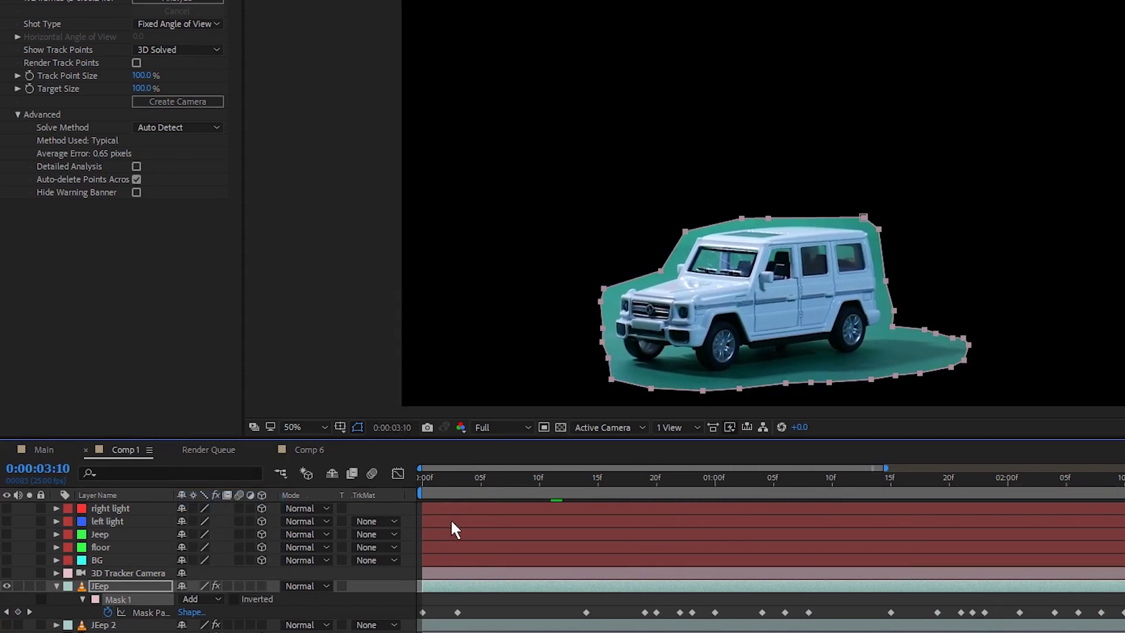
pyautogui.moveTo(463, 476); pyautogui.dragTo(1124, 492)
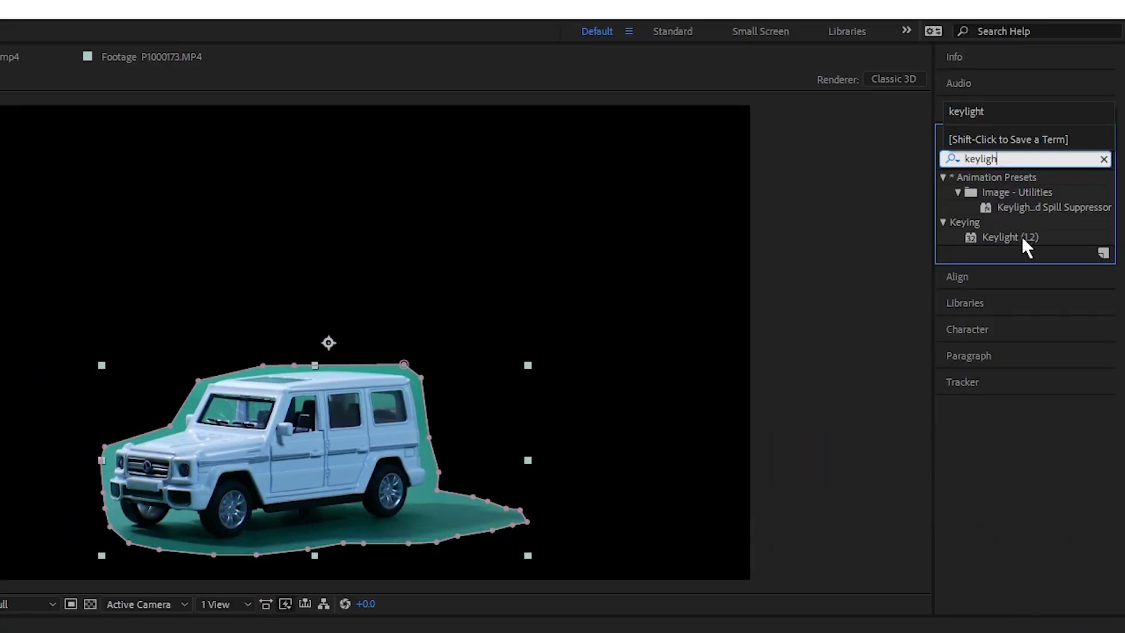
# Key the jeep with Keylight: Screen Gain 110, Clip Black 23, Hard Colour replace method
pyautogui.doubleClick(1022, 238)
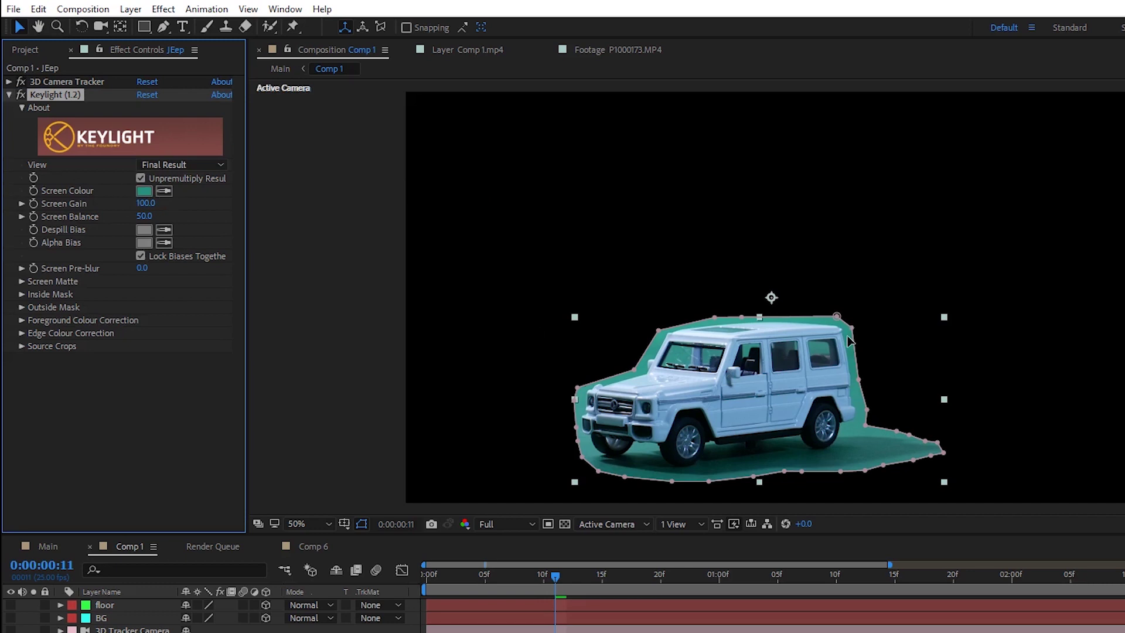
pyautogui.click(22, 216)
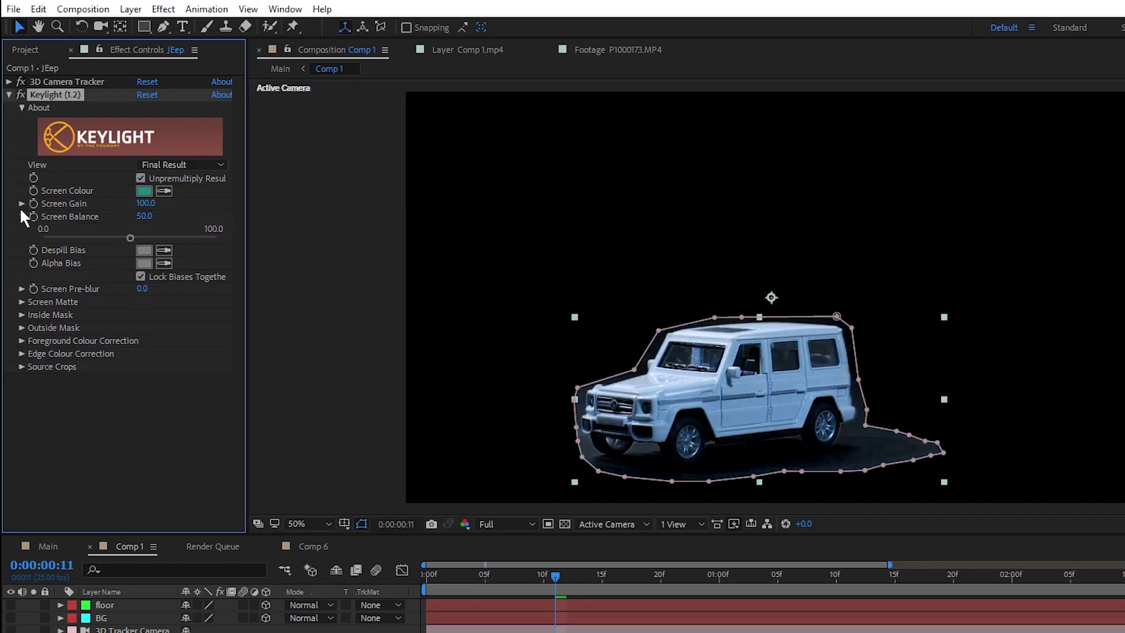
pyautogui.click(20, 203)
pyautogui.click(20, 204)
pyautogui.click(22, 216)
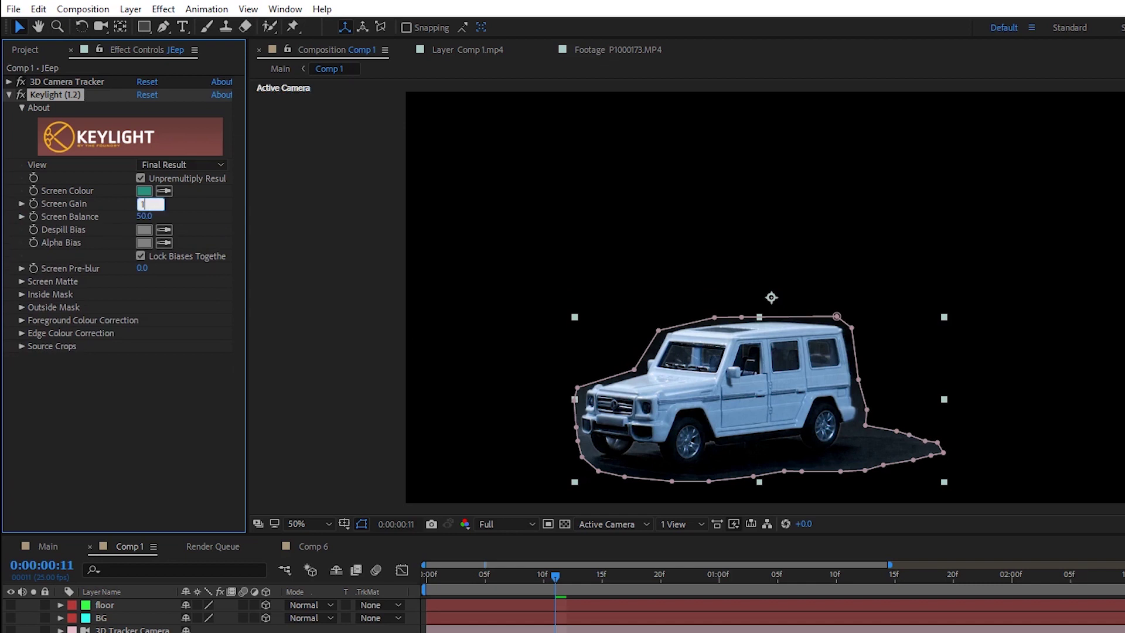
pyautogui.click(21, 281)
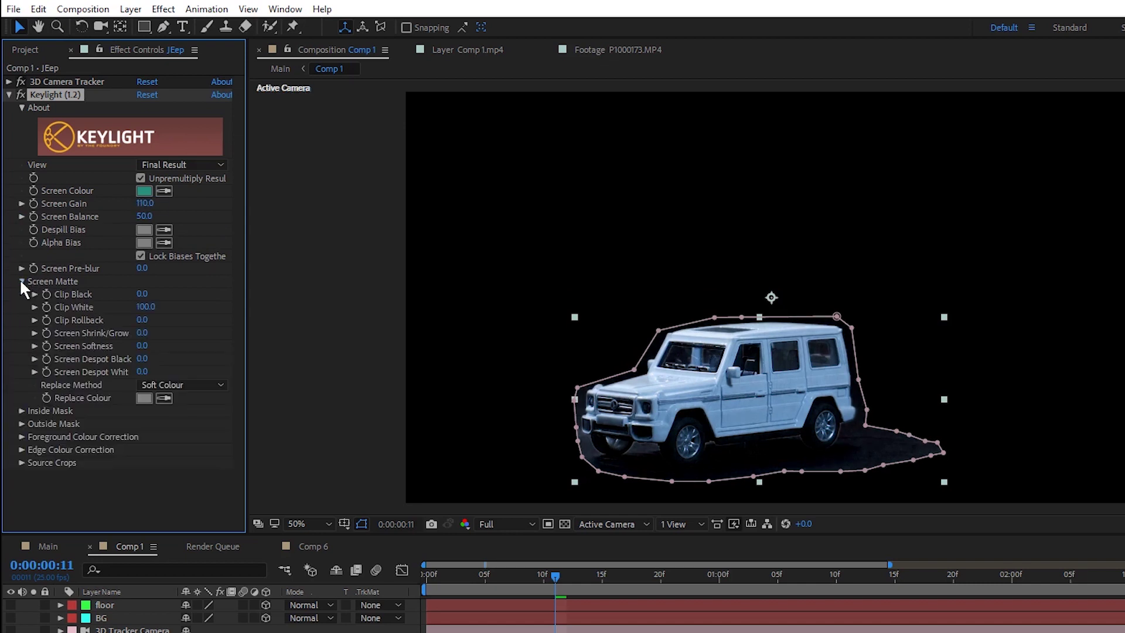
pyautogui.moveTo(147, 296); pyautogui.dragTo(165, 294)
pyautogui.hotkey('ctrl', 'z')
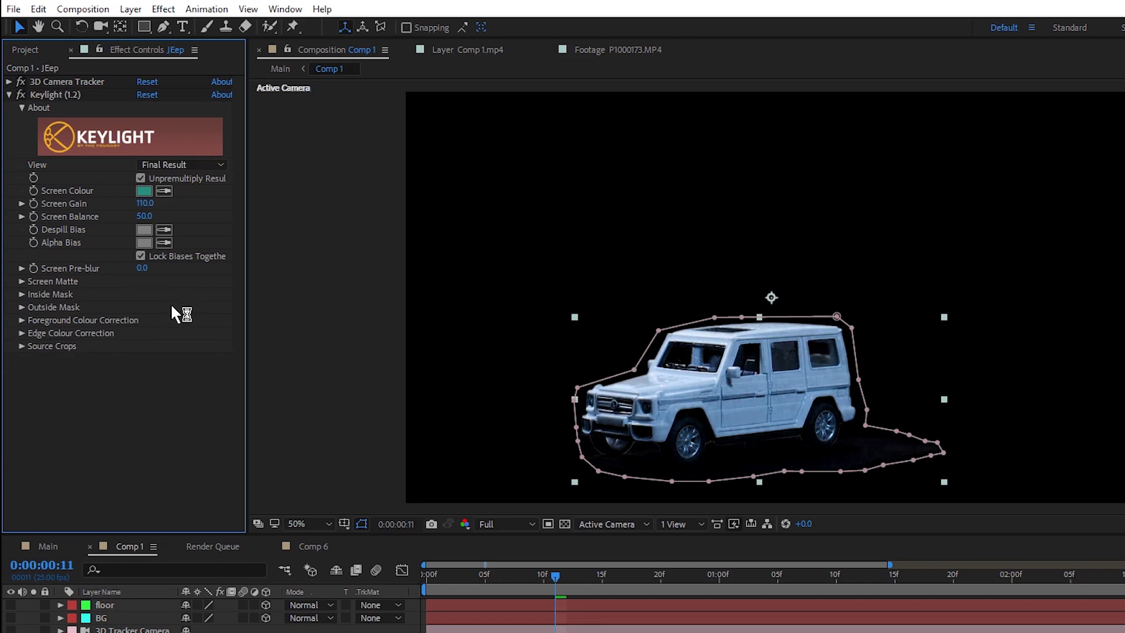
pyautogui.click(21, 281)
pyautogui.click(180, 385)
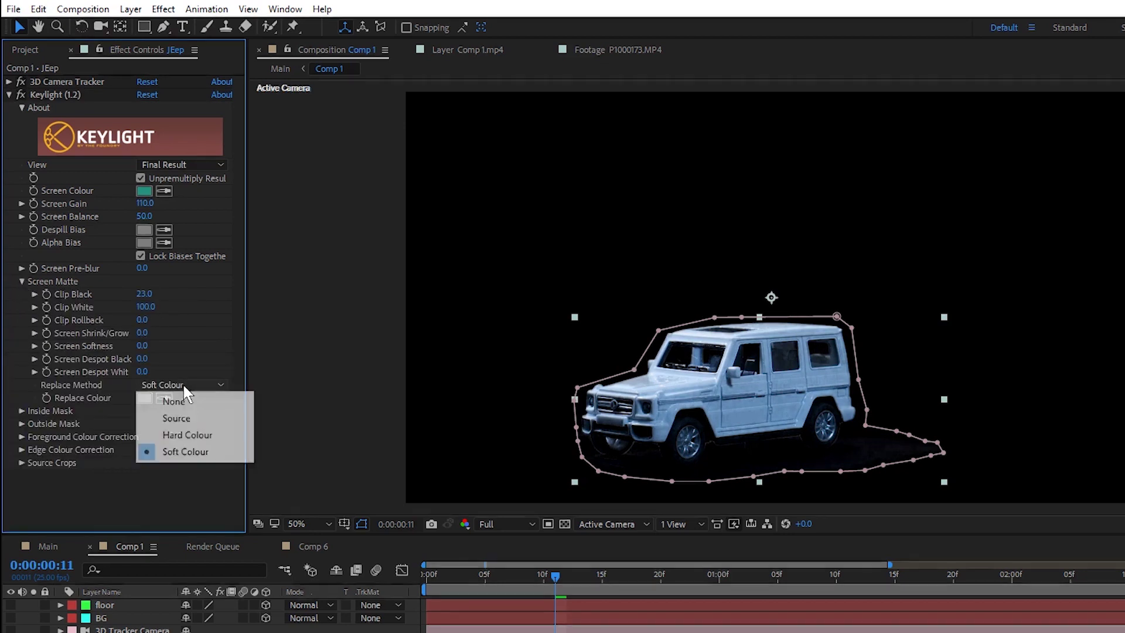
pyautogui.click(183, 435)
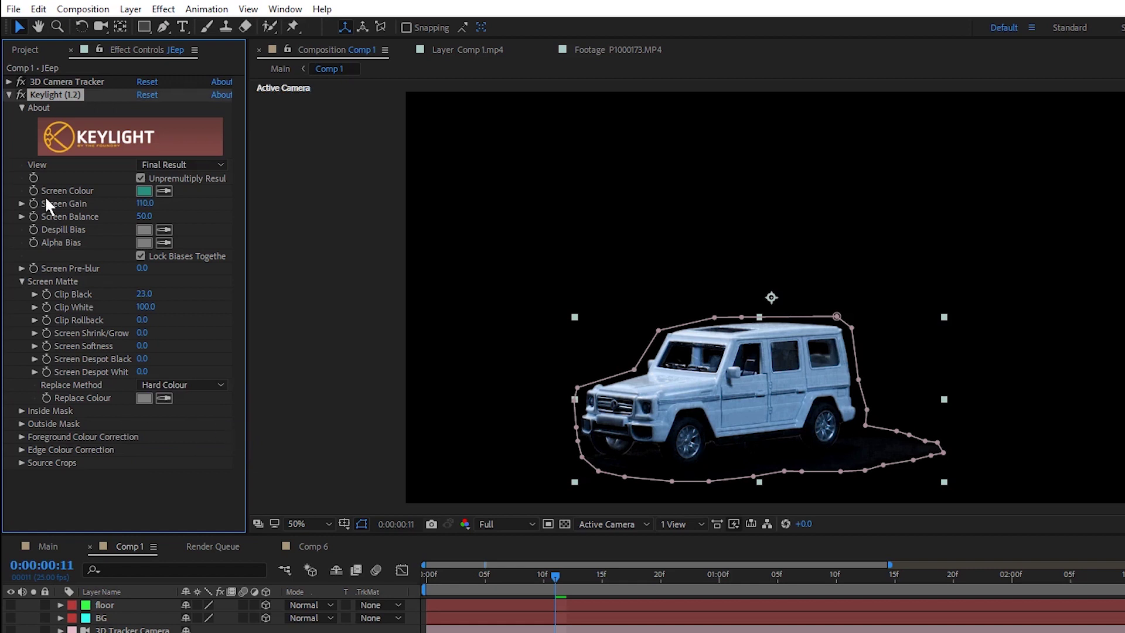
# Play back the keyed jeep and add Key Cleaner to the layer
pyautogui.click(9, 94)
pyautogui.press('space')
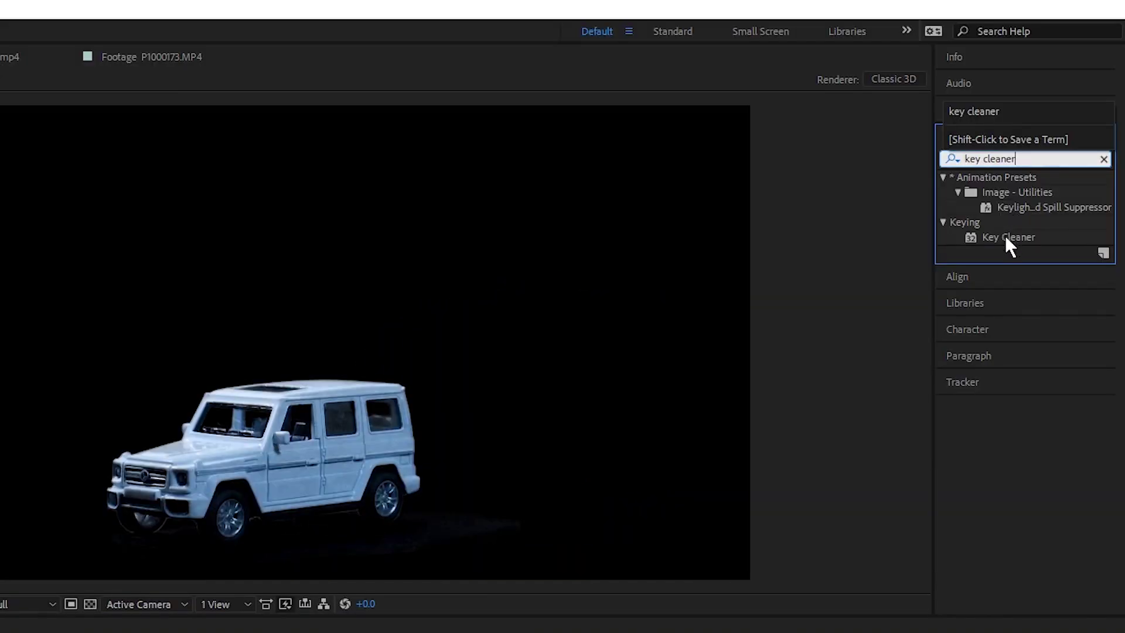
pyautogui.moveTo(1004, 238); pyautogui.dragTo(163, 221)
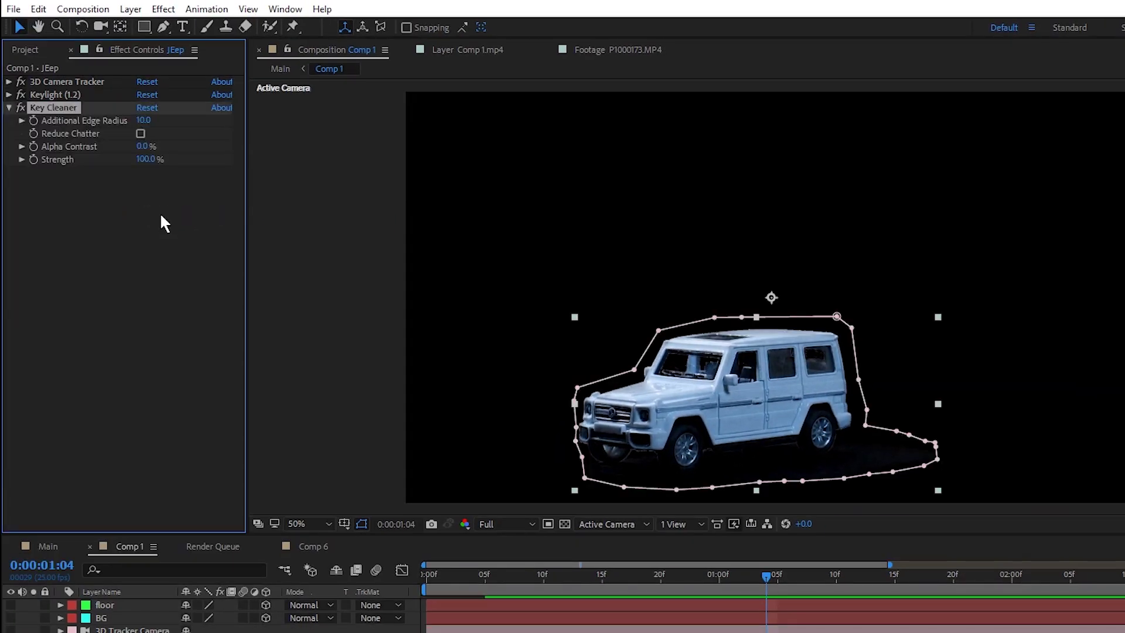
pyautogui.click(146, 114)
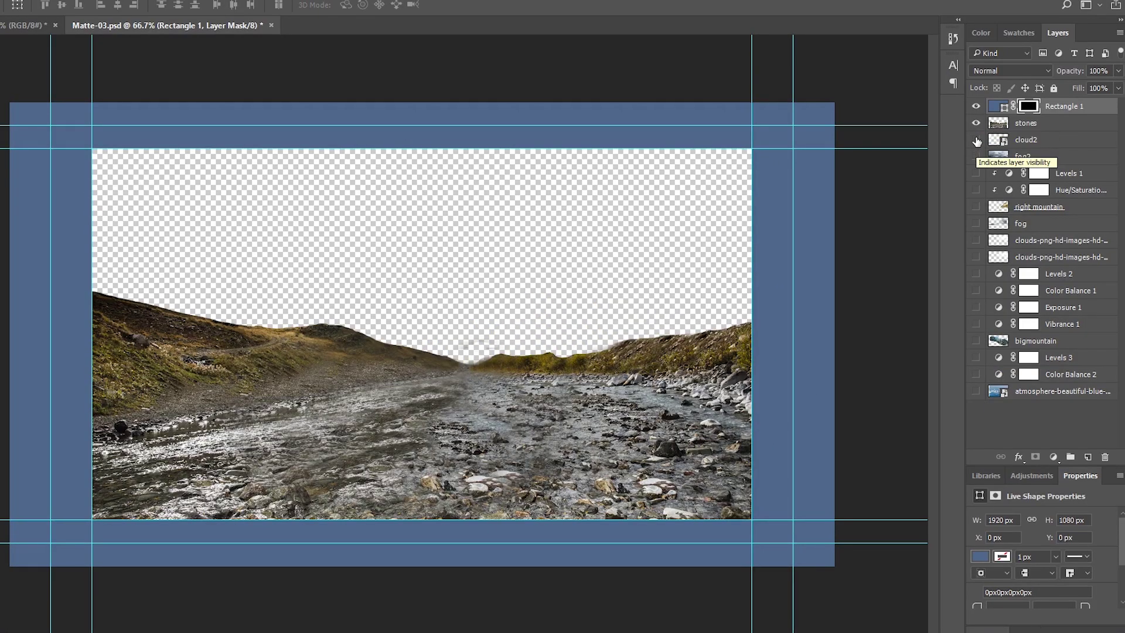
# Reveal the fog, mountain, cloud and sky layers with their adjustments, then bring the layered matte document forward
pyautogui.click(976, 157)
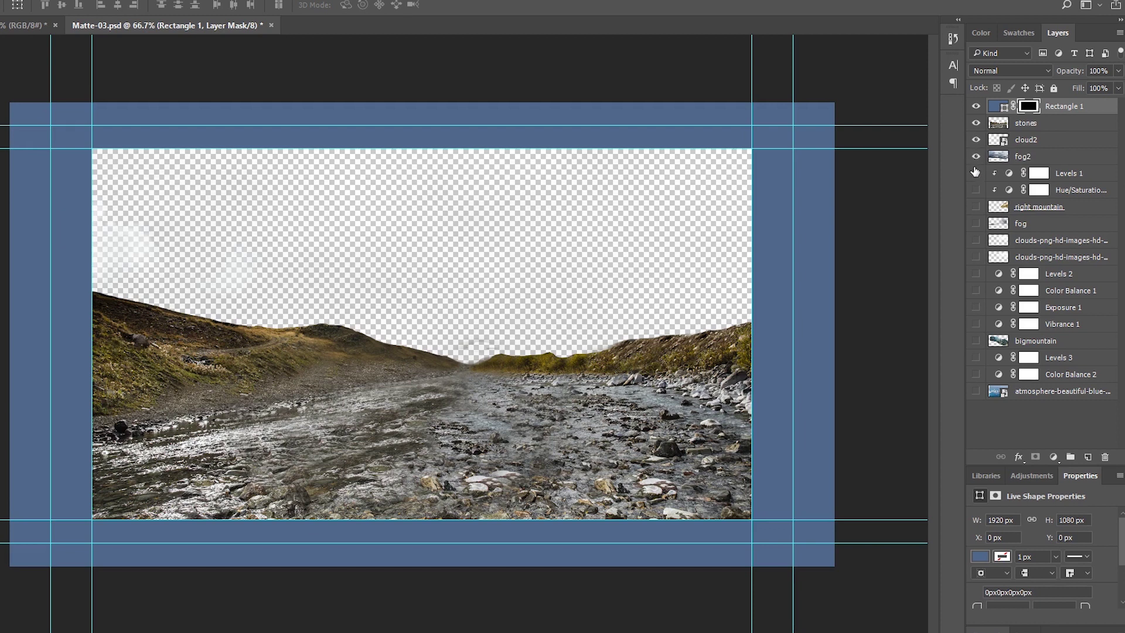
pyautogui.click(975, 206)
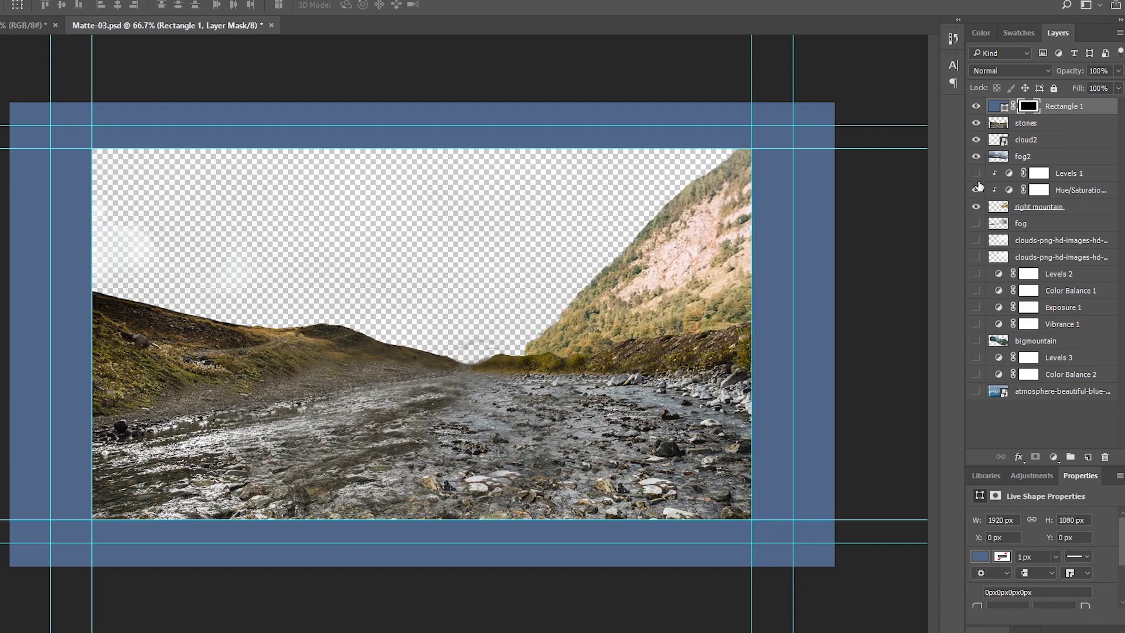
pyautogui.click(976, 173)
pyautogui.moveTo(976, 228); pyautogui.dragTo(976, 263)
pyautogui.click(976, 341)
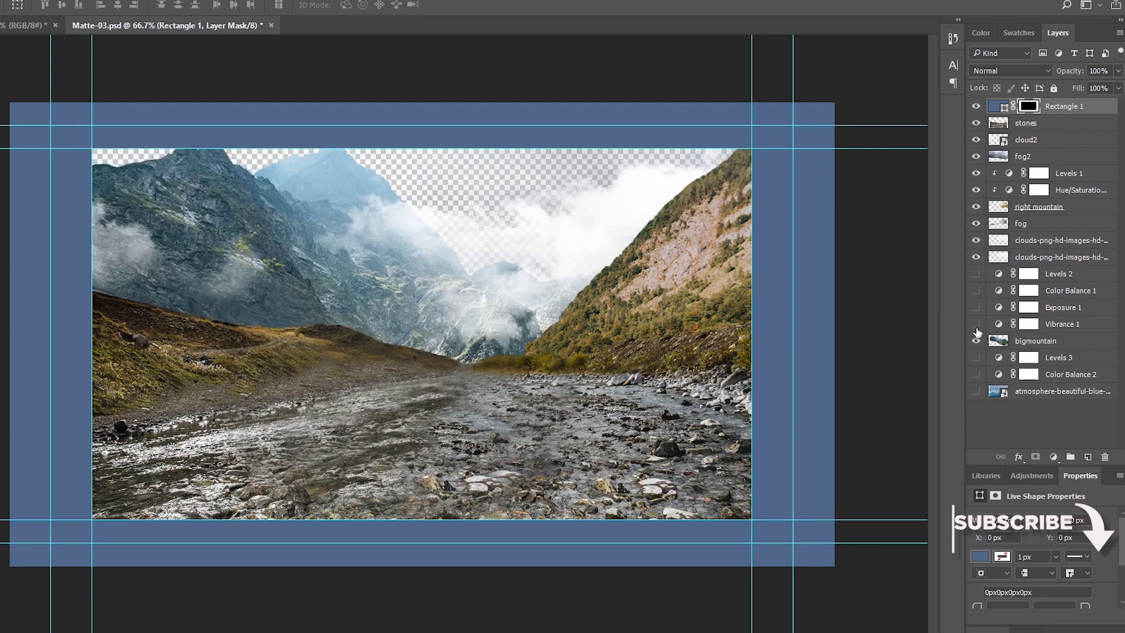
pyautogui.moveTo(977, 318); pyautogui.dragTo(976, 274)
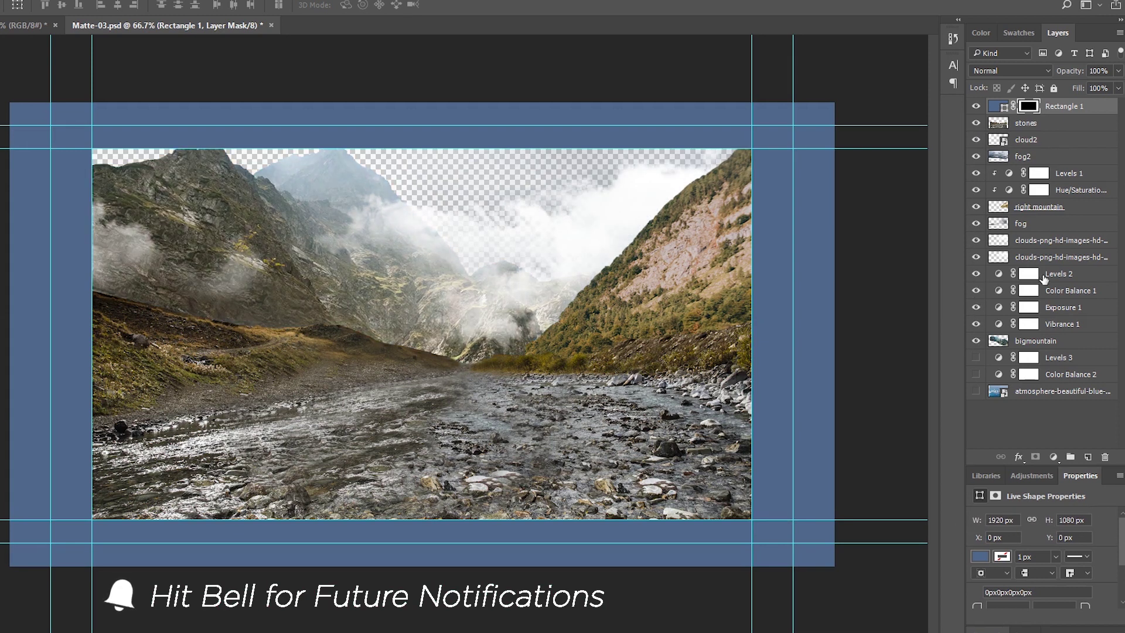
pyautogui.click(975, 389)
pyautogui.click(976, 358)
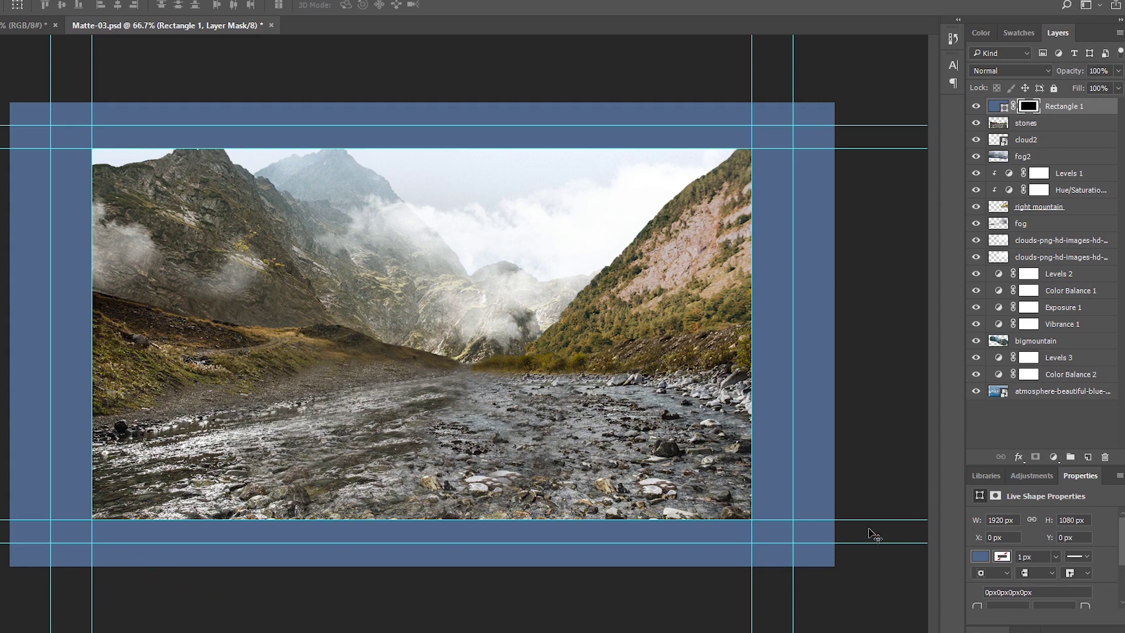
pyautogui.hotkey('ctrl', 'Tab')
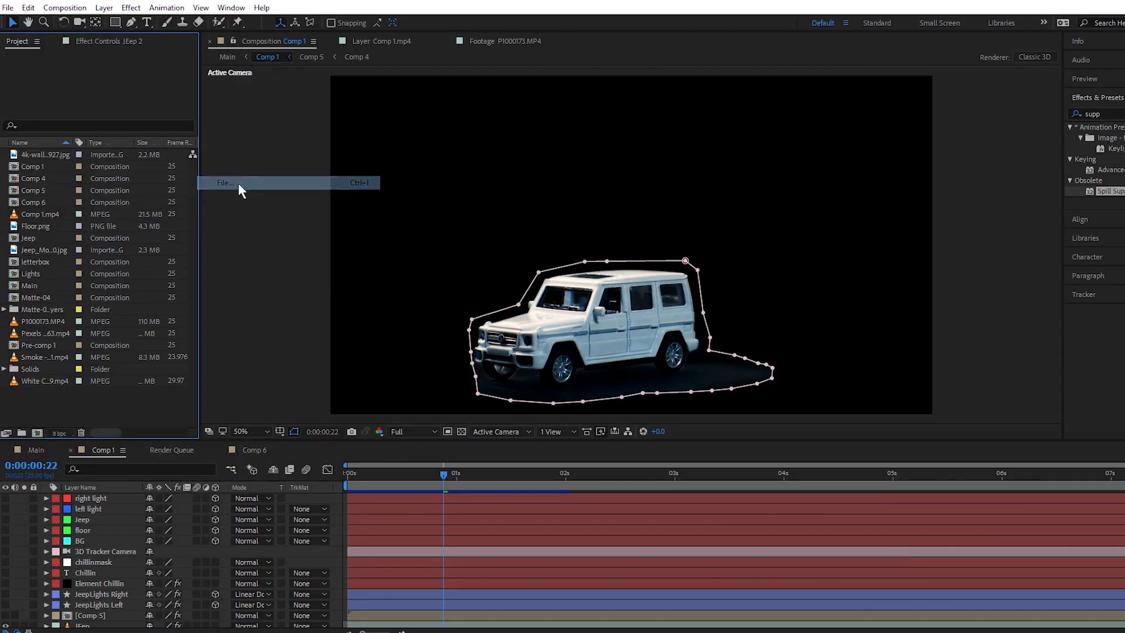
# Import Matte-04.psd as a layered composition
pyautogui.click(237, 183)
pyautogui.click(469, 299)
pyautogui.click(237, 446)
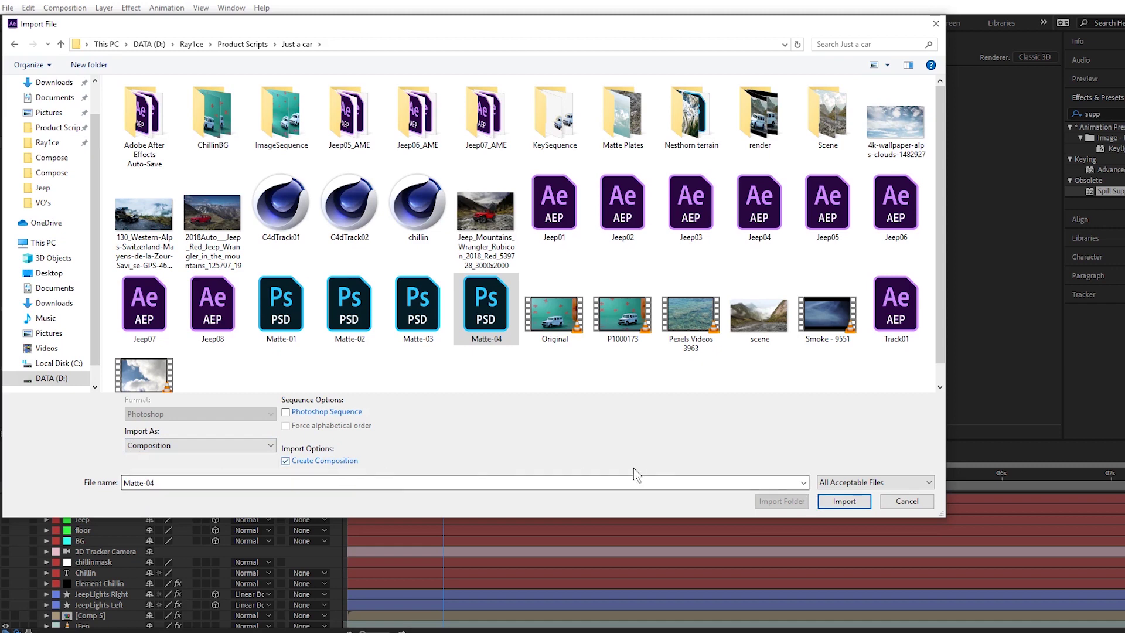
pyautogui.click(844, 501)
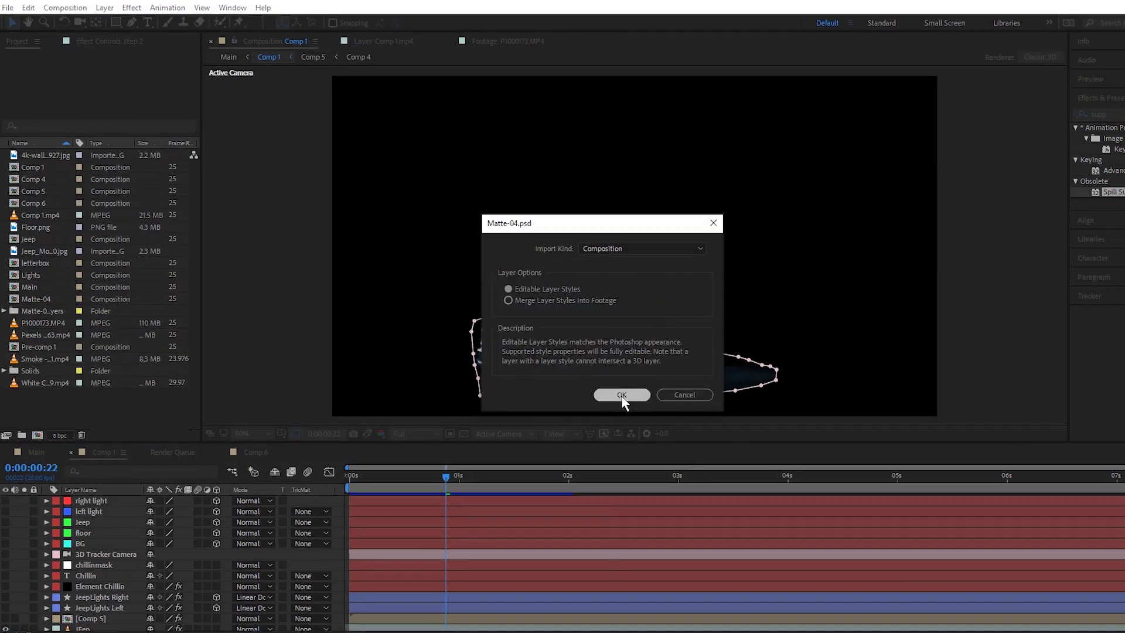
pyautogui.click(618, 393)
# Open the Matte-05 composition, select all its layers and copy them
pyautogui.doubleClick(40, 332)
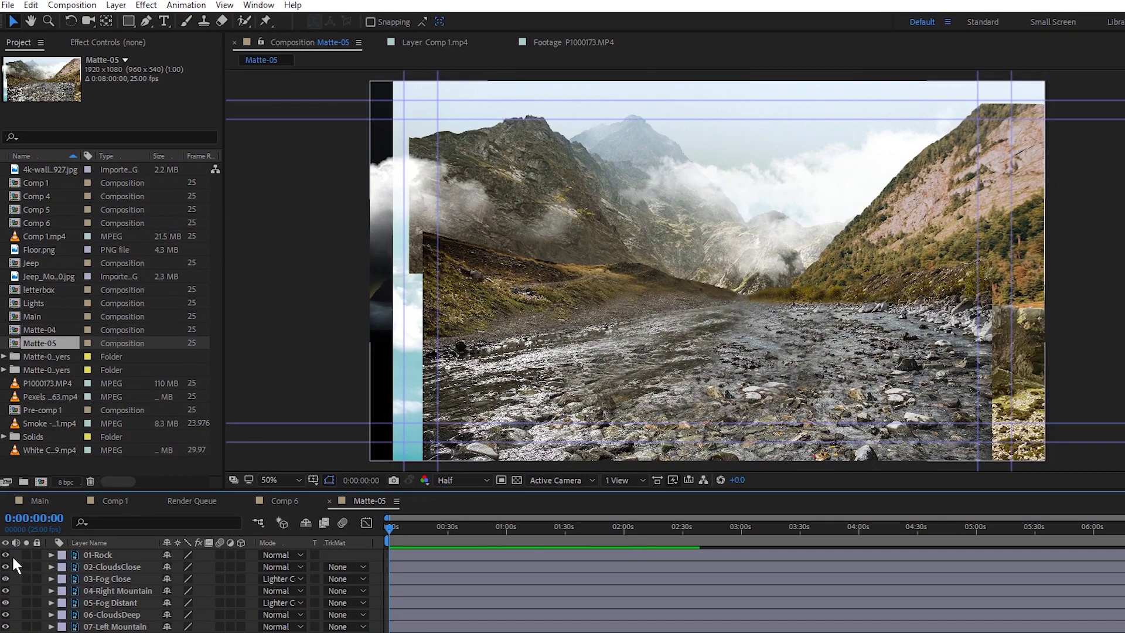
pyautogui.hotkey('ctrl', 'a')
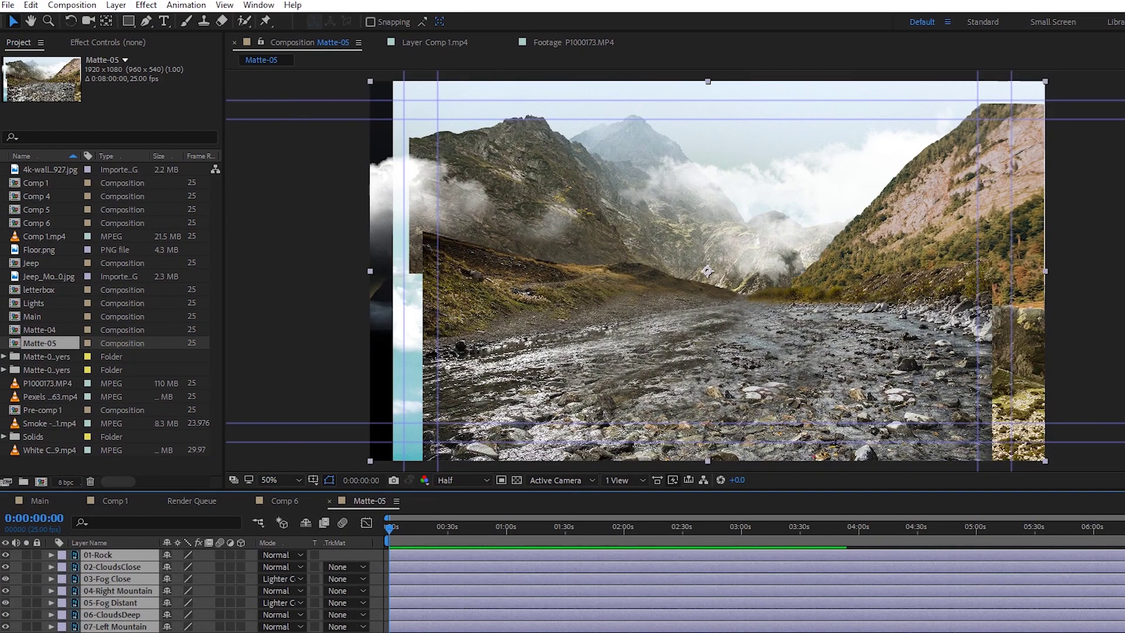
pyautogui.rightClick(104, 591)
pyautogui.press('Escape')
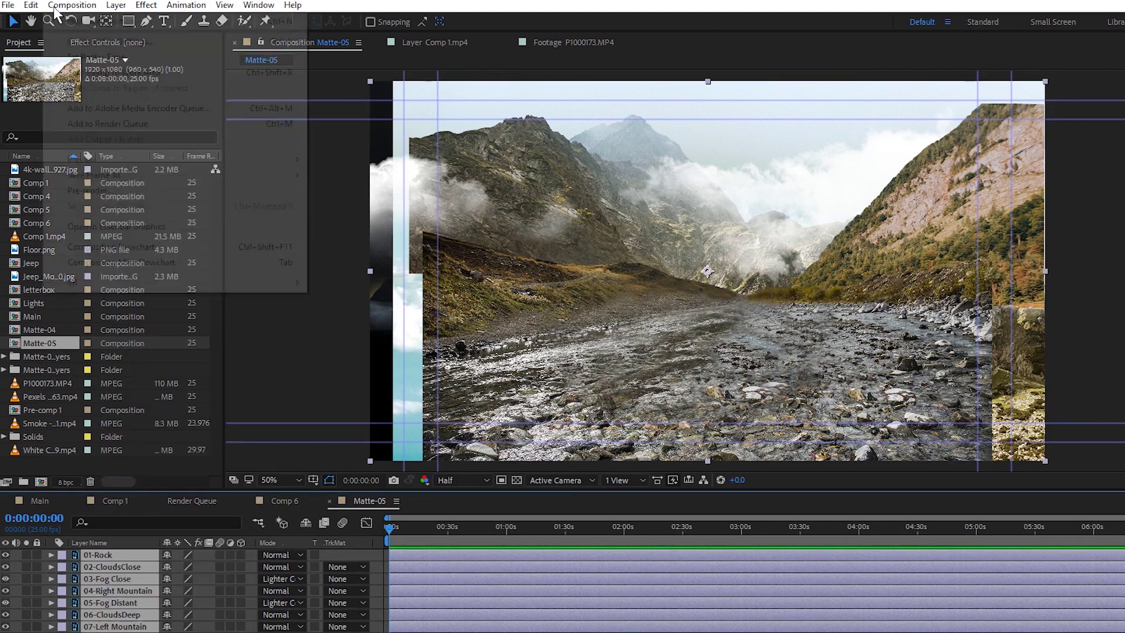
pyautogui.click(123, 554)
pyautogui.click(33, 7)
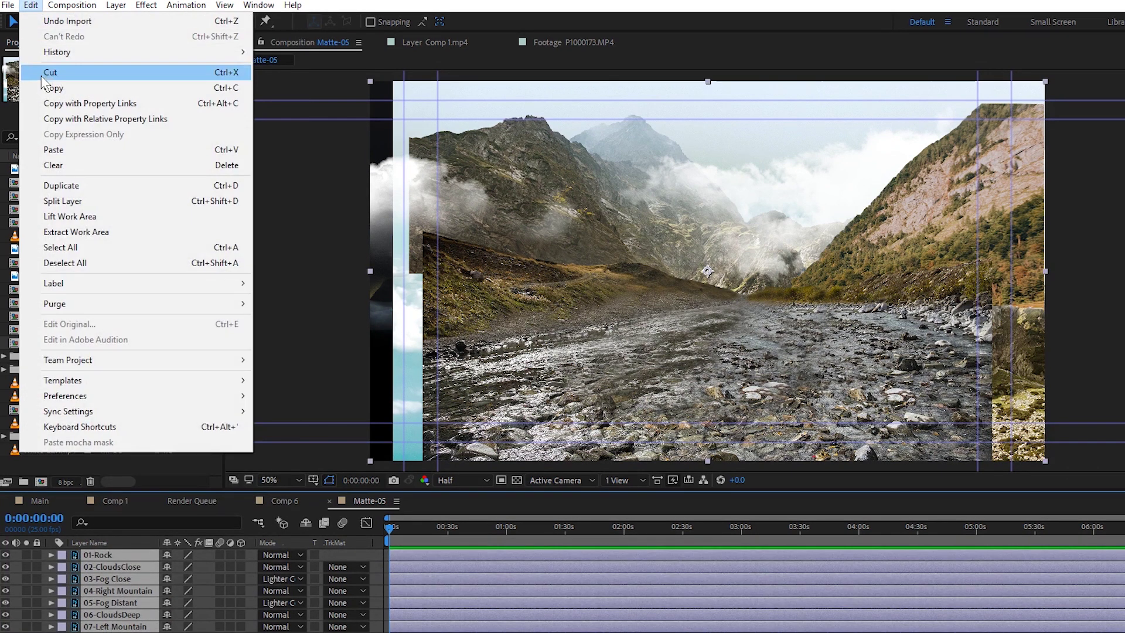
pyautogui.click(68, 86)
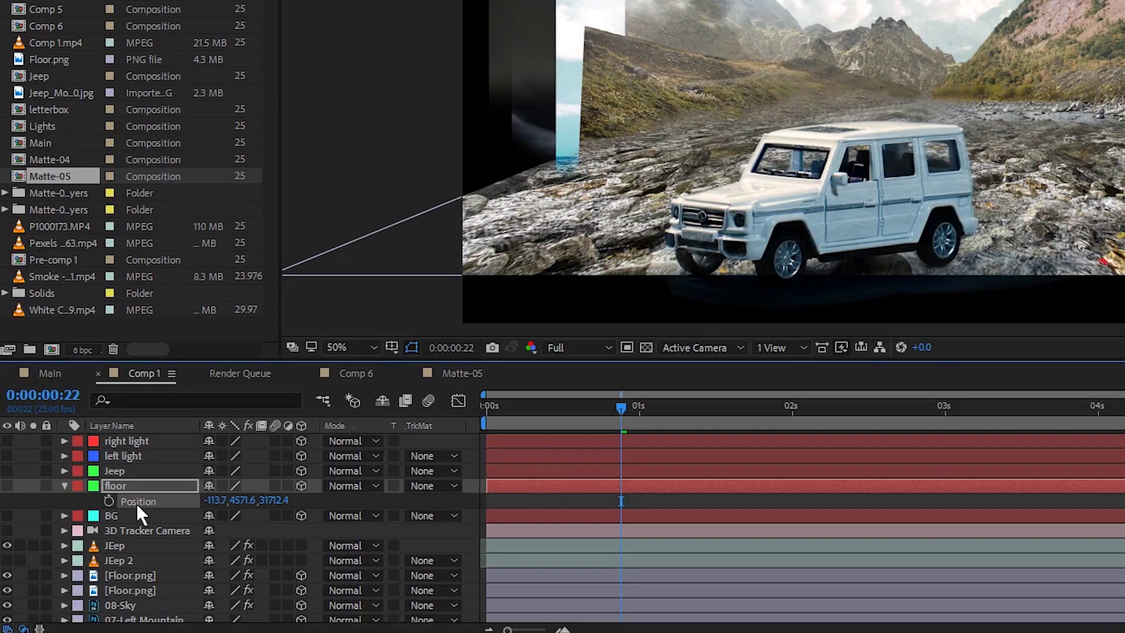
# Give Floor.png the floor null's position
pyautogui.scroll(-3, 122, 572)
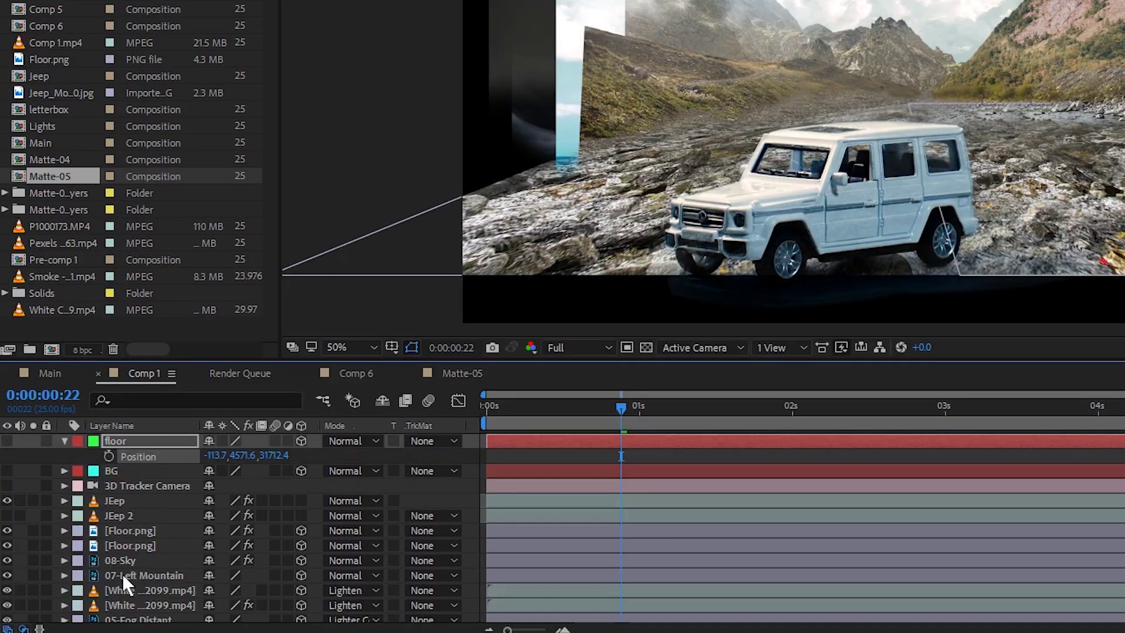
pyautogui.click(122, 529)
pyautogui.press('p')
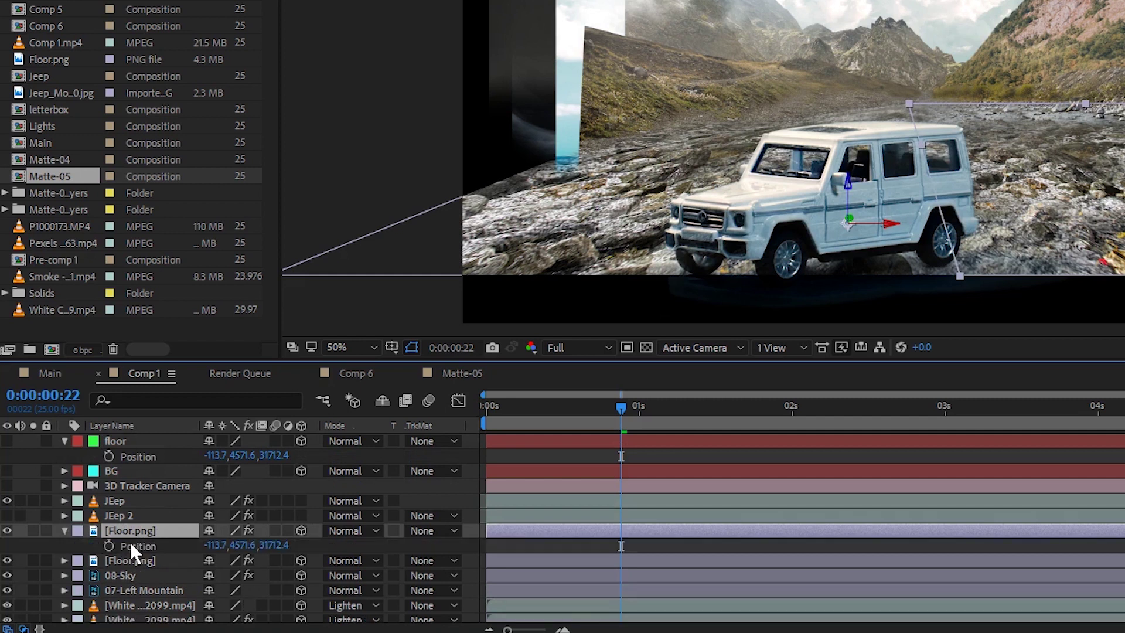
pyautogui.click(130, 542)
pyautogui.rightClick(130, 542)
pyautogui.press('Escape')
# Apply BG's position to the matte layers and select the rock, cloud, mountain and fog layers
pyautogui.hotkey('ctrl', 'a')
pyautogui.press('p')
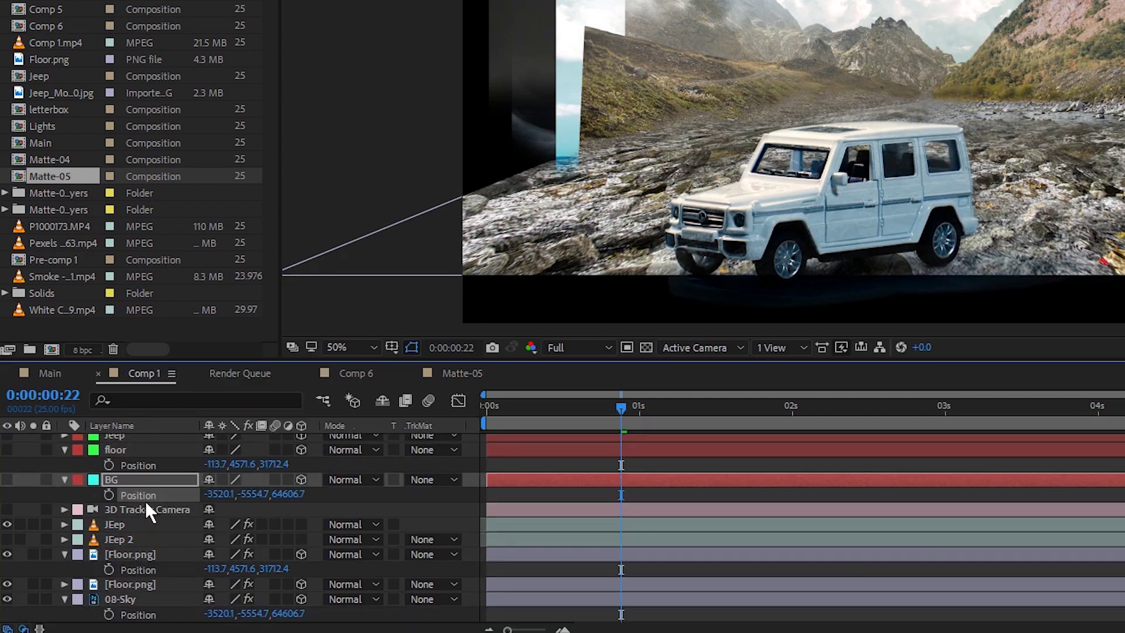
pyautogui.scroll(-2, 152, 586)
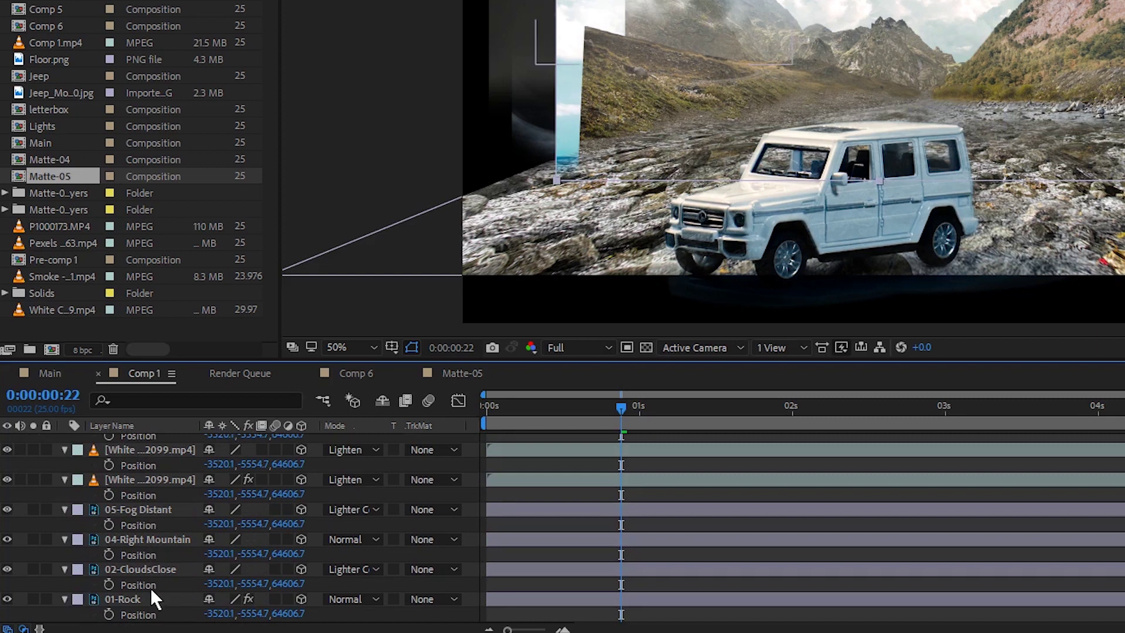
pyautogui.moveTo(138, 613); pyautogui.dragTo(146, 465)
pyautogui.scroll(1, 148, 476)
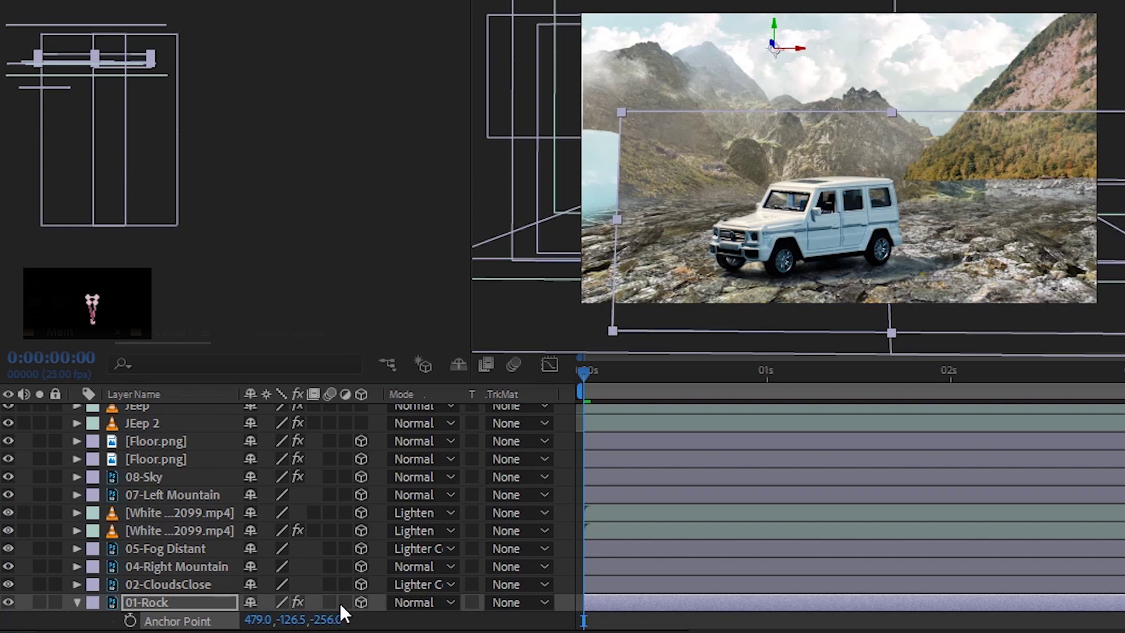
# Set 01-Rock's anchor Z to 107, scale to about 2400%, and anchor X to 606
pyautogui.moveTo(330, 622); pyautogui.dragTo(670, 597)
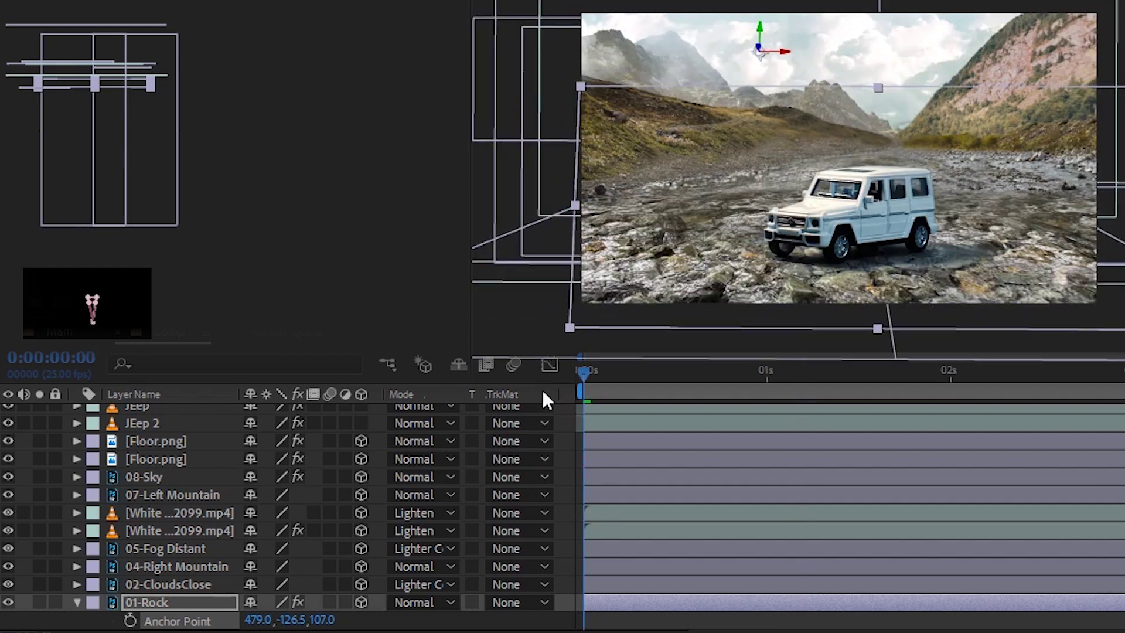
pyautogui.press('space')
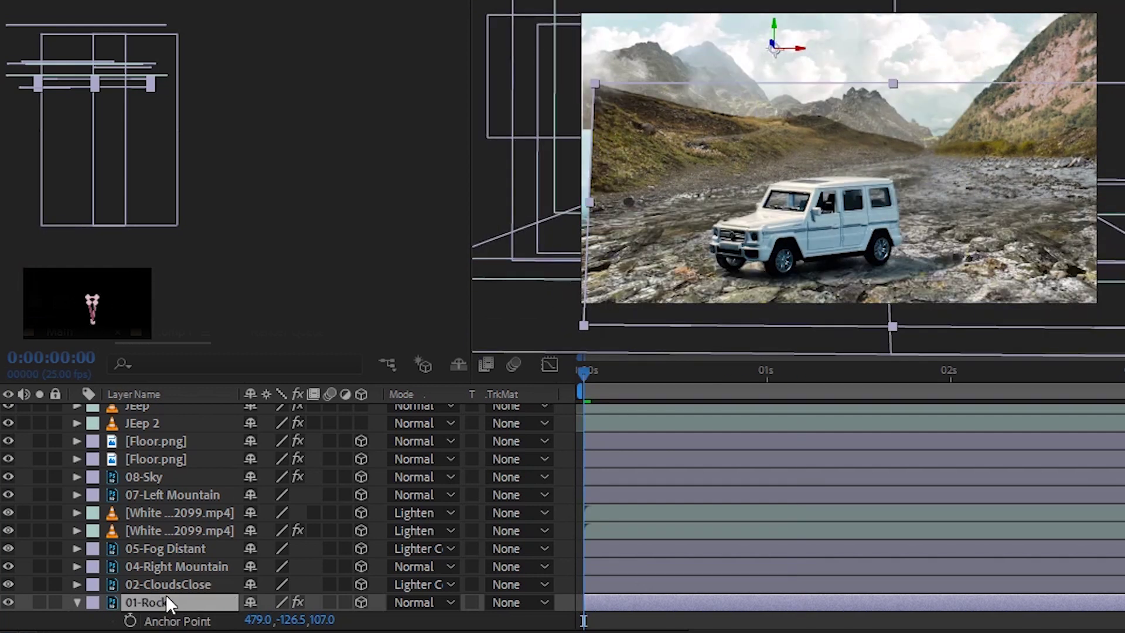
pyautogui.press('s')
pyautogui.moveTo(275, 619); pyautogui.dragTo(800, 622)
pyautogui.press('a')
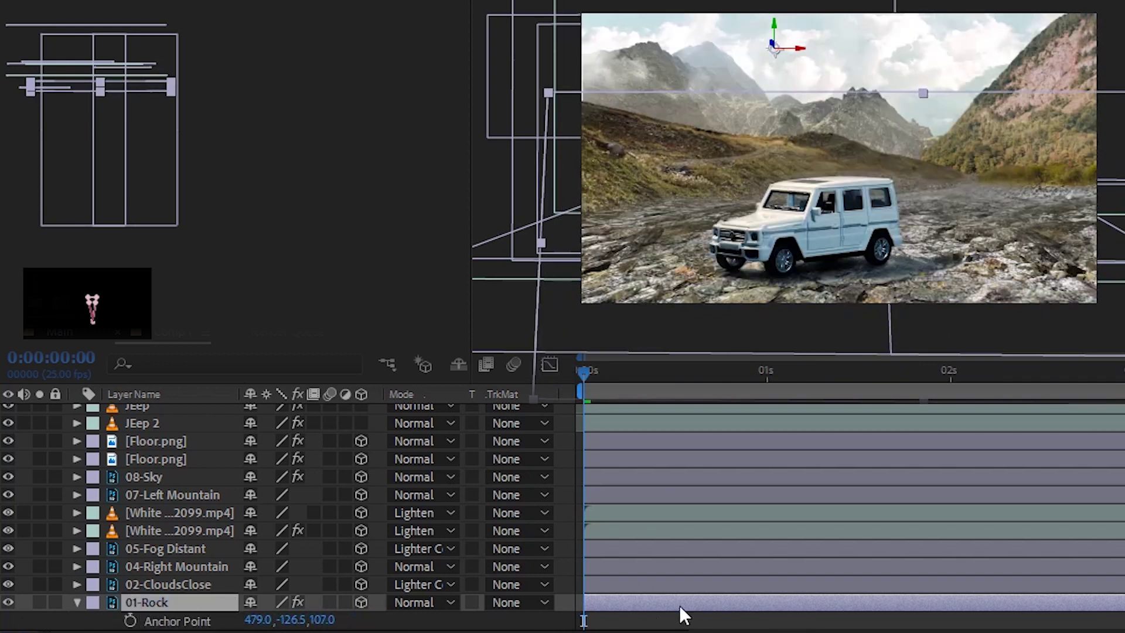
pyautogui.moveTo(276, 619); pyautogui.dragTo(354, 619)
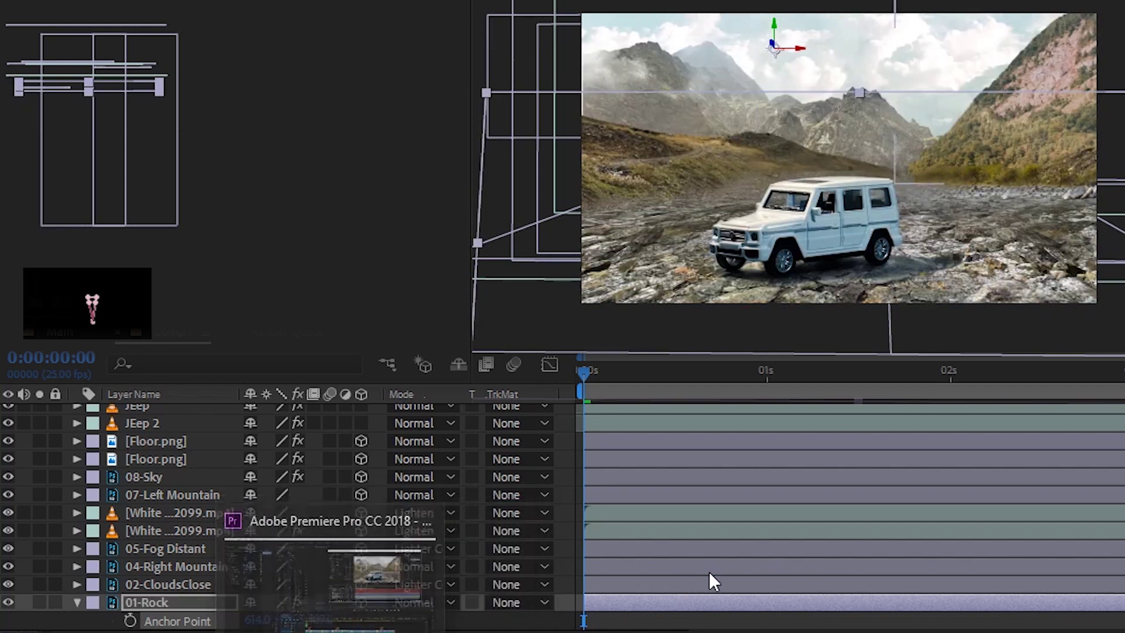
pyautogui.moveTo(258, 619); pyautogui.dragTo(252, 619)
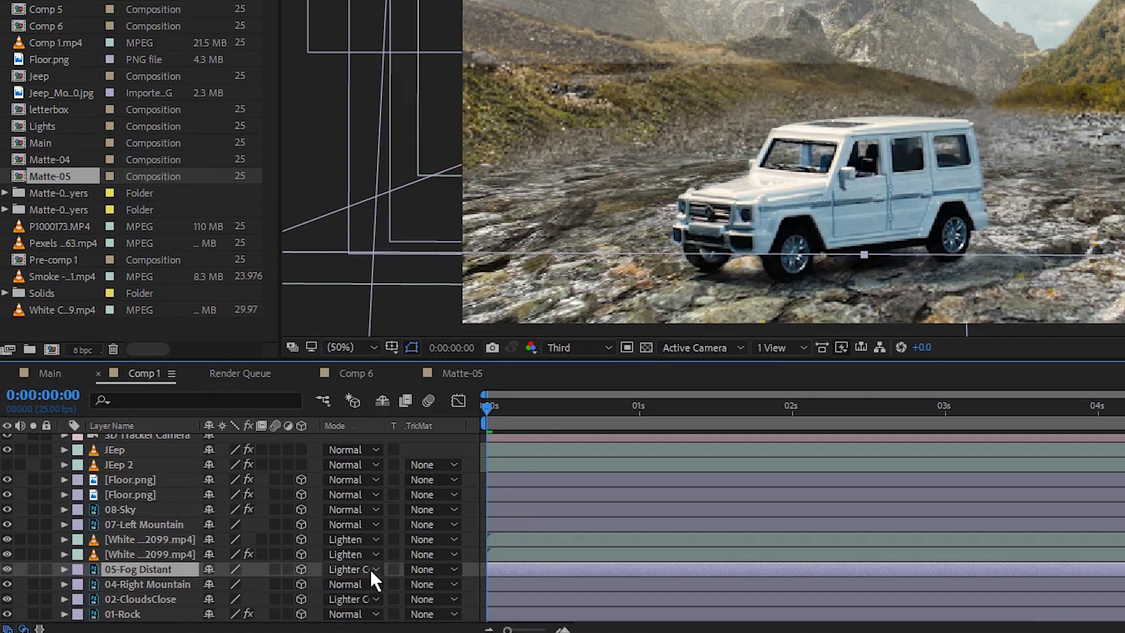
# Keep 05-Fog Distant's blend mode, hide a White…2099.mp4 overlay layer, and preview the composite
pyautogui.click(371, 569)
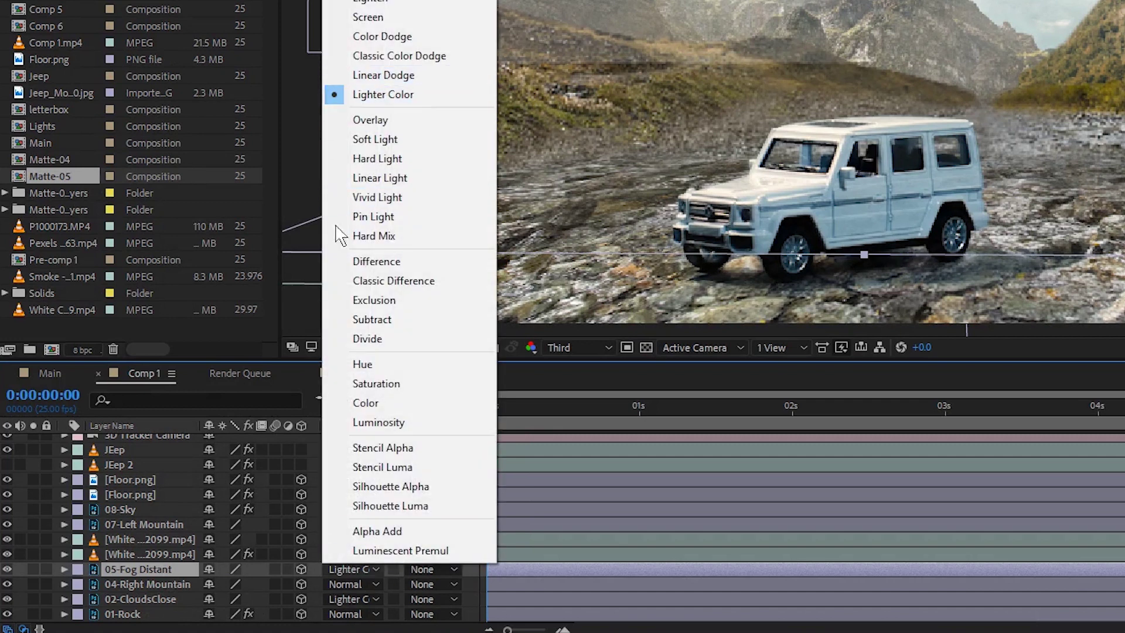
pyautogui.click(149, 539)
pyautogui.moveTo(7, 539); pyautogui.dragTo(7, 569)
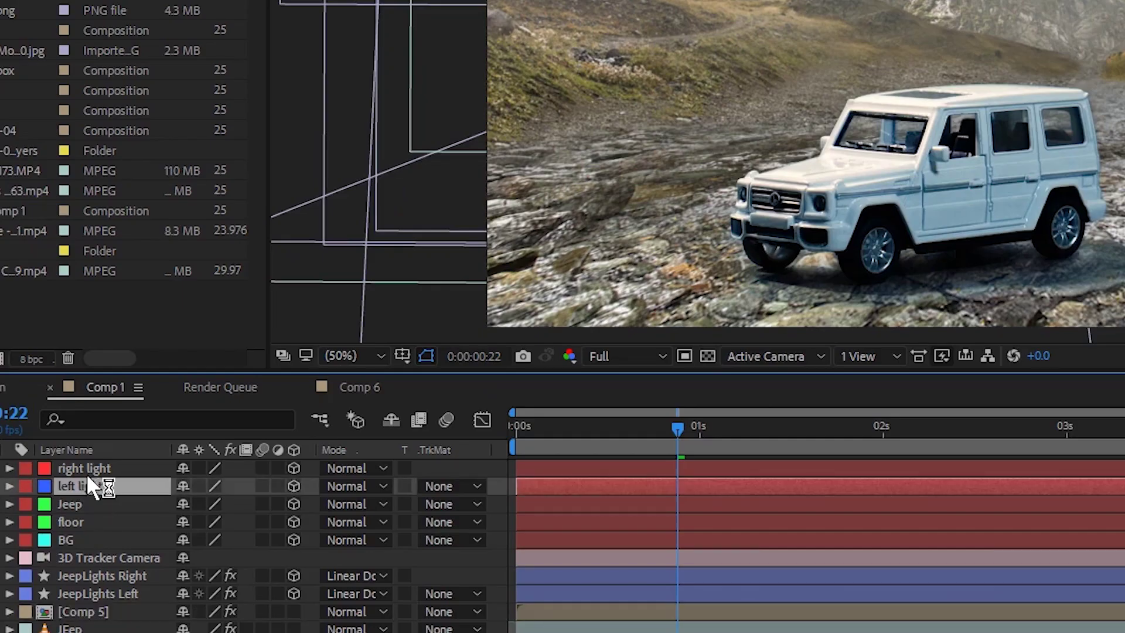
pyautogui.hotkey('ctrl', 'Up')
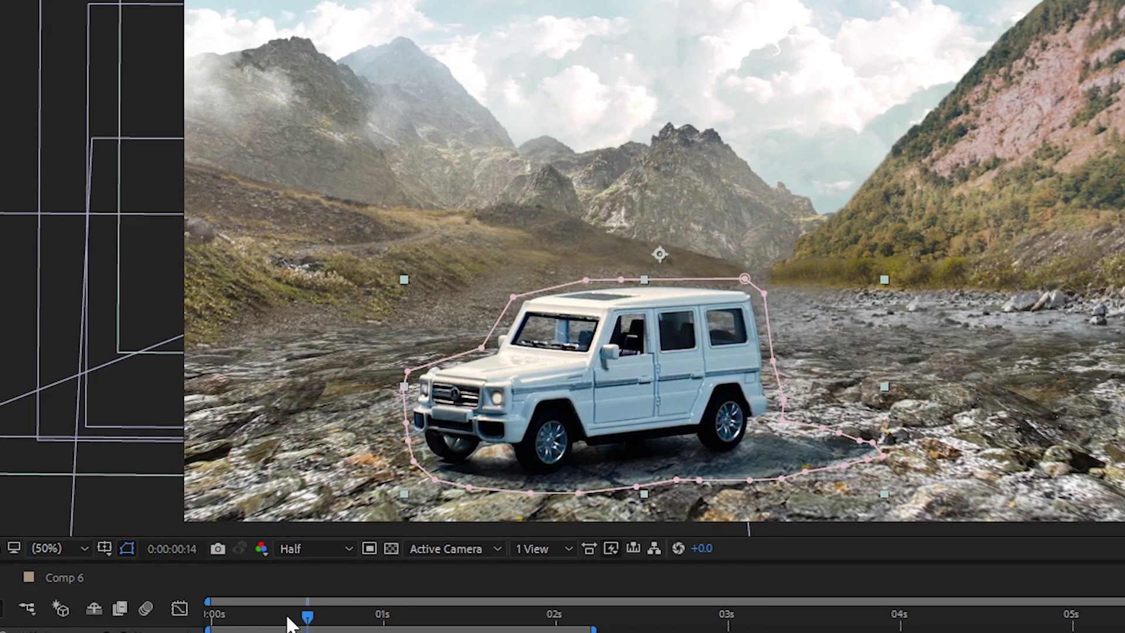
pyautogui.press('space')
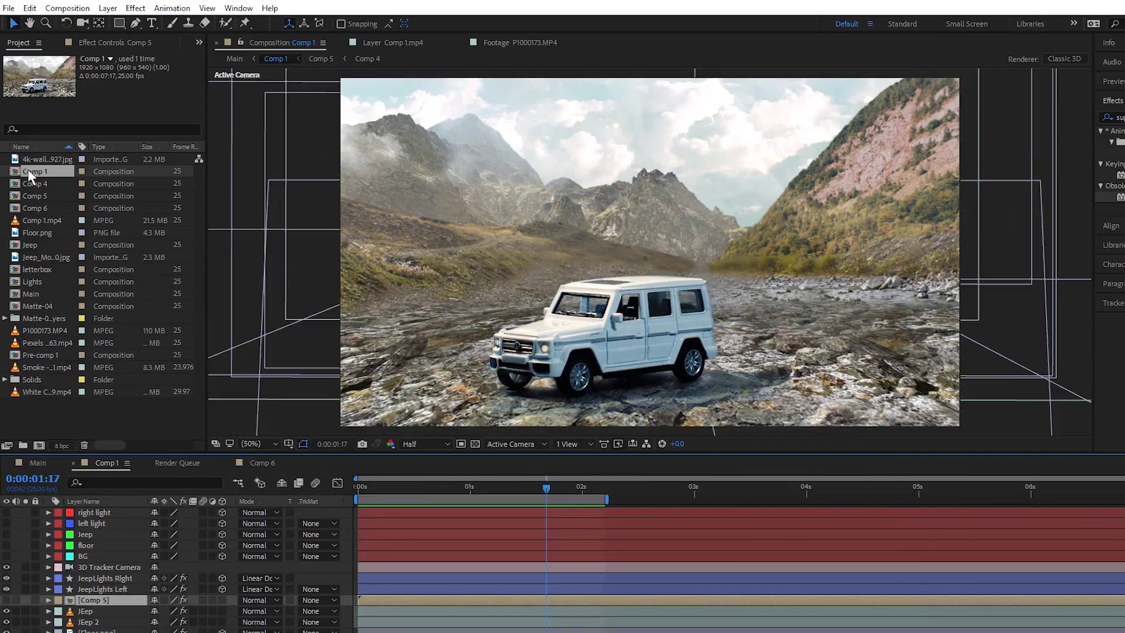
# Duplicate the composition and rename the copy LightWrap
pyautogui.click(29, 9)
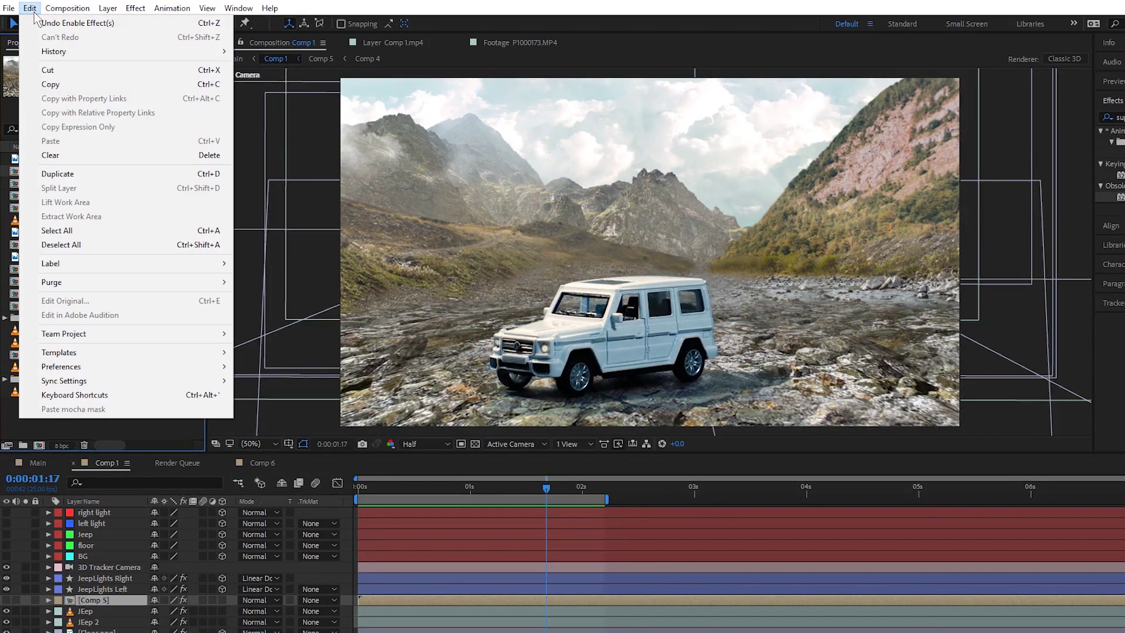
pyautogui.click(44, 174)
pyautogui.rightClick(44, 219)
pyautogui.click(91, 431)
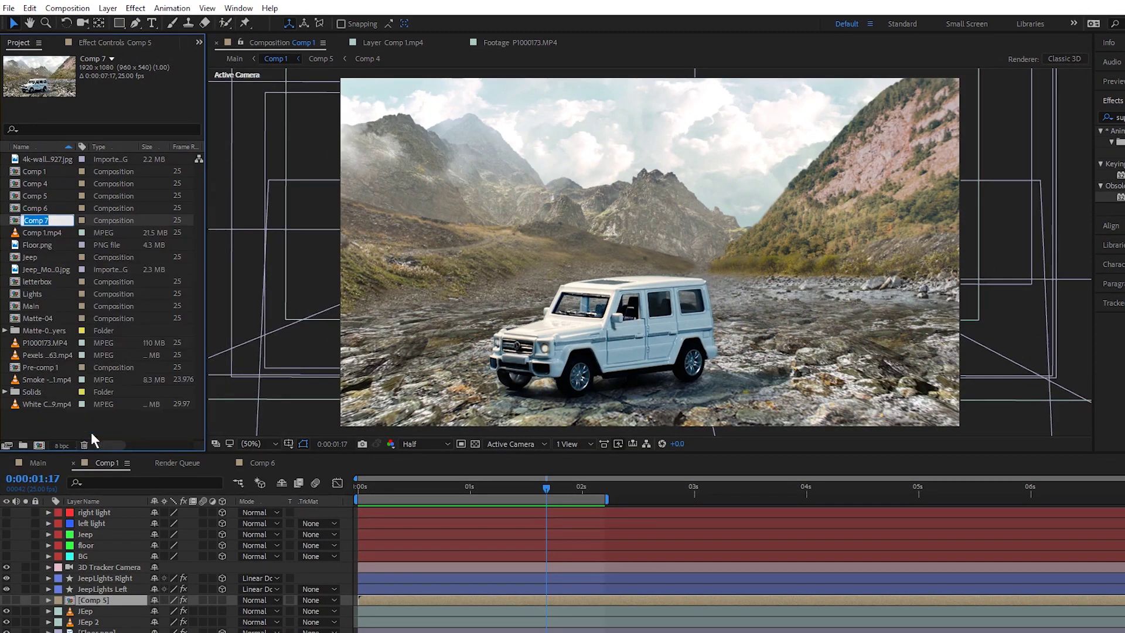
pyautogui.write('LightWrap')
pyautogui.press('Return')
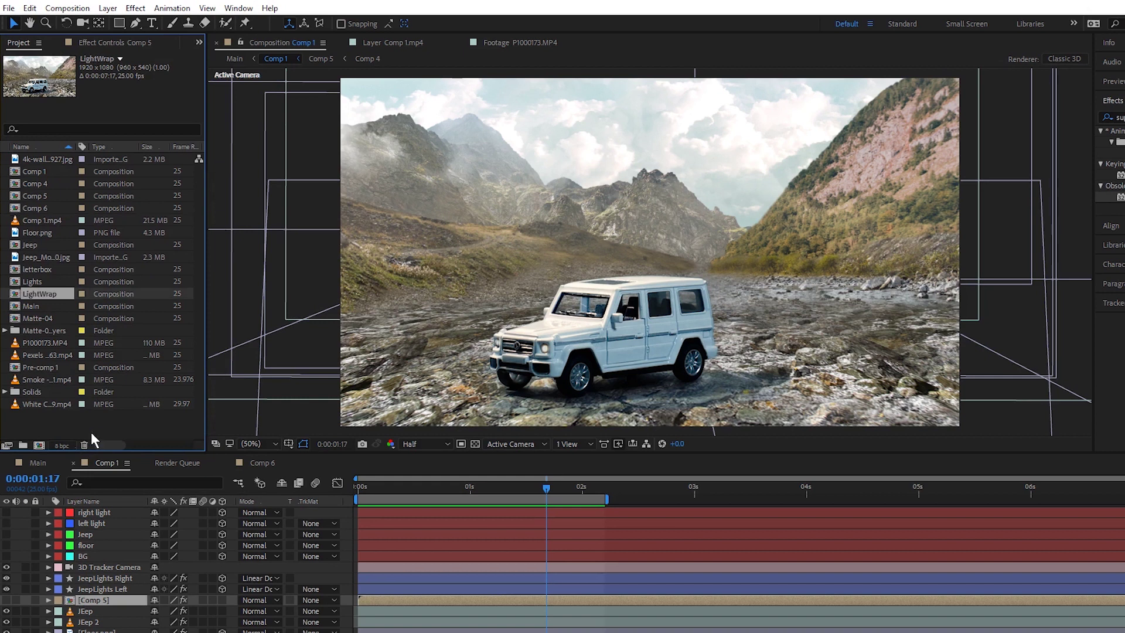
# Add LightWrap above Comp 5 in Comp 1, open it, and delete the JEep and JEep 2 layers
pyautogui.click(77, 597)
pyautogui.hotkey('ctrl', '/')
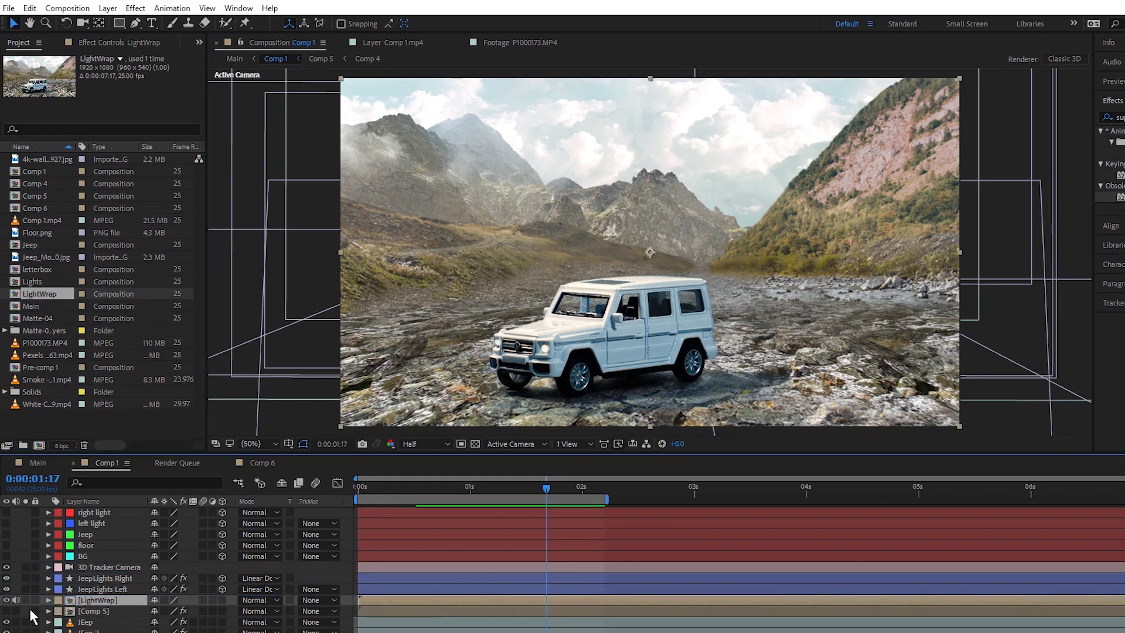
pyautogui.doubleClick(104, 599)
pyautogui.click(91, 622)
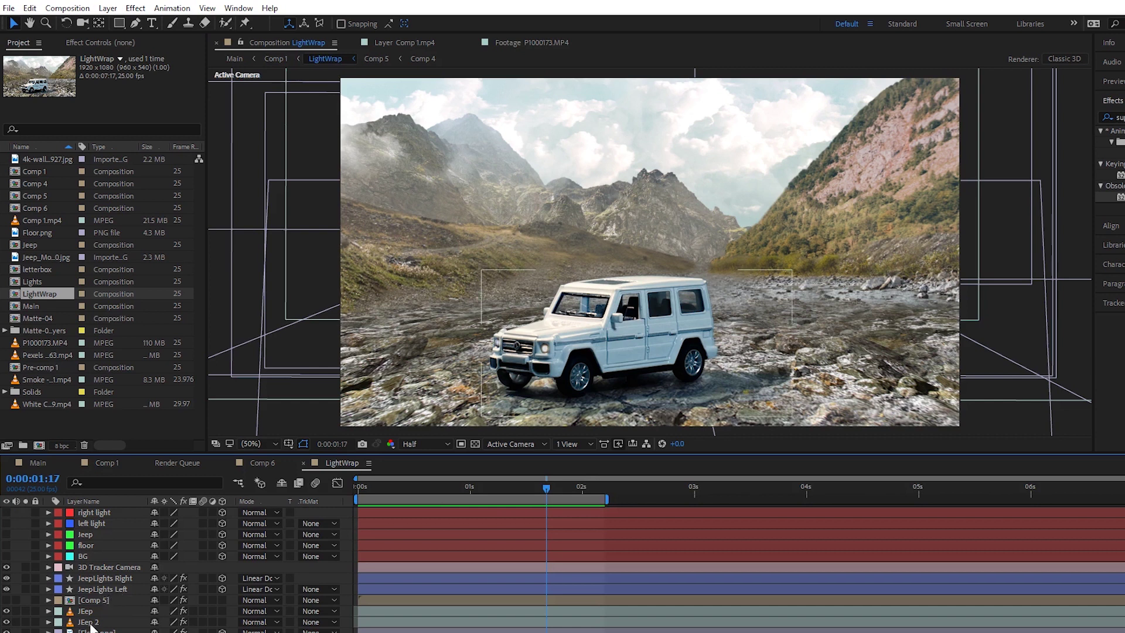
pyautogui.keyDown('shift'); pyautogui.click(86, 611); pyautogui.keyUp('shift')
pyautogui.press('Delete')
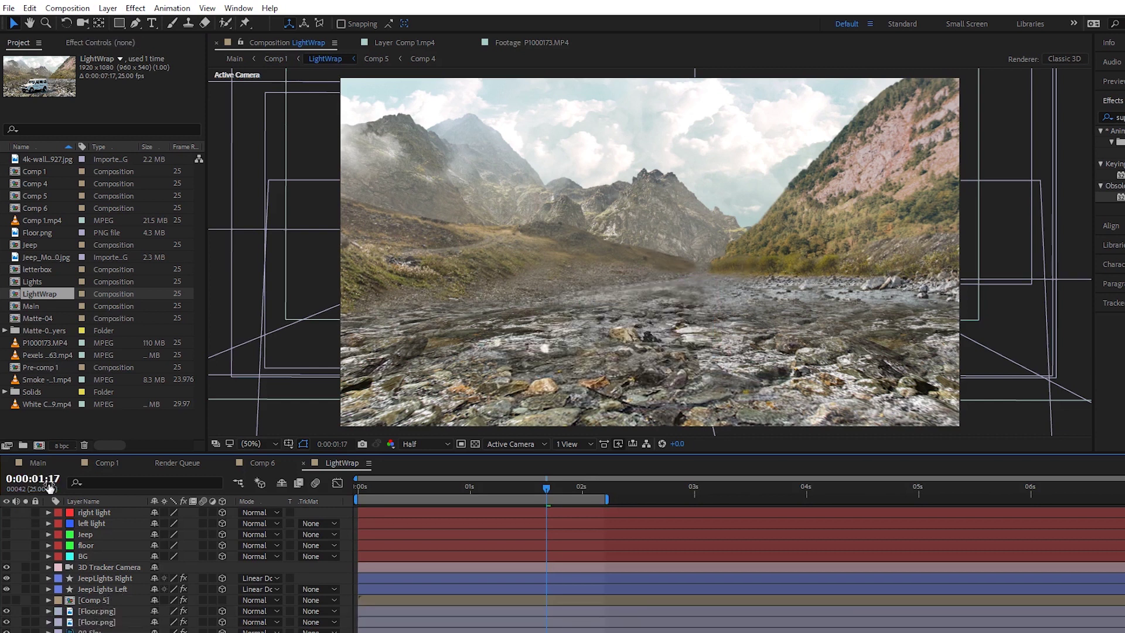
# Add Fast Blur 3.0 and an inverted Set Matte using the JEep layer's masks to LightWrap
pyautogui.write('fast blur')
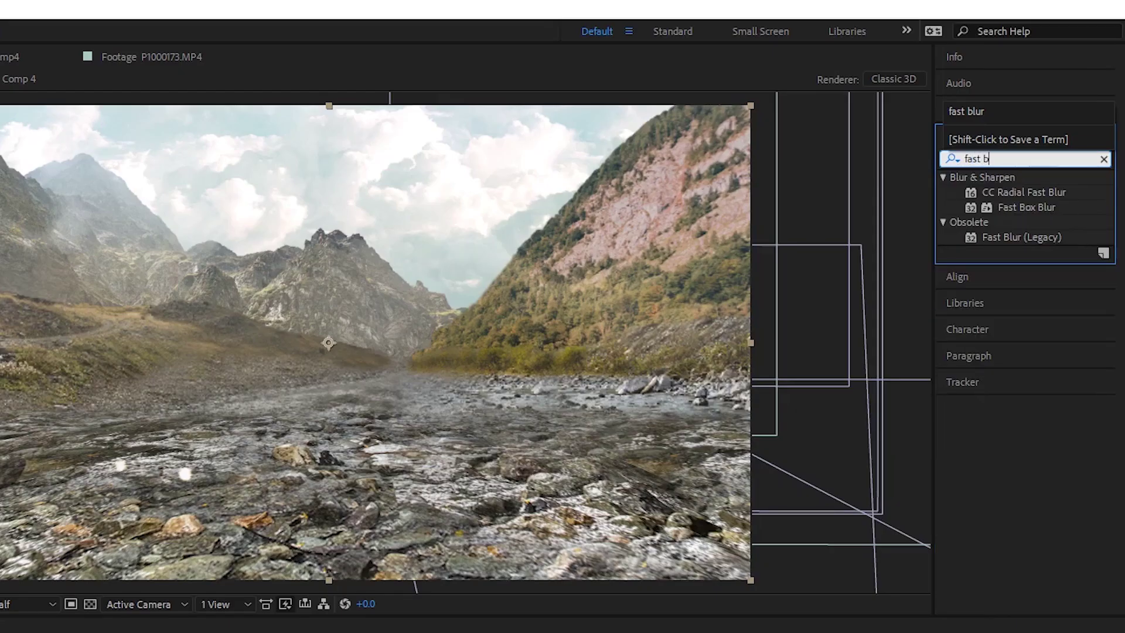
pyautogui.moveTo(1021, 222); pyautogui.dragTo(0, 313)
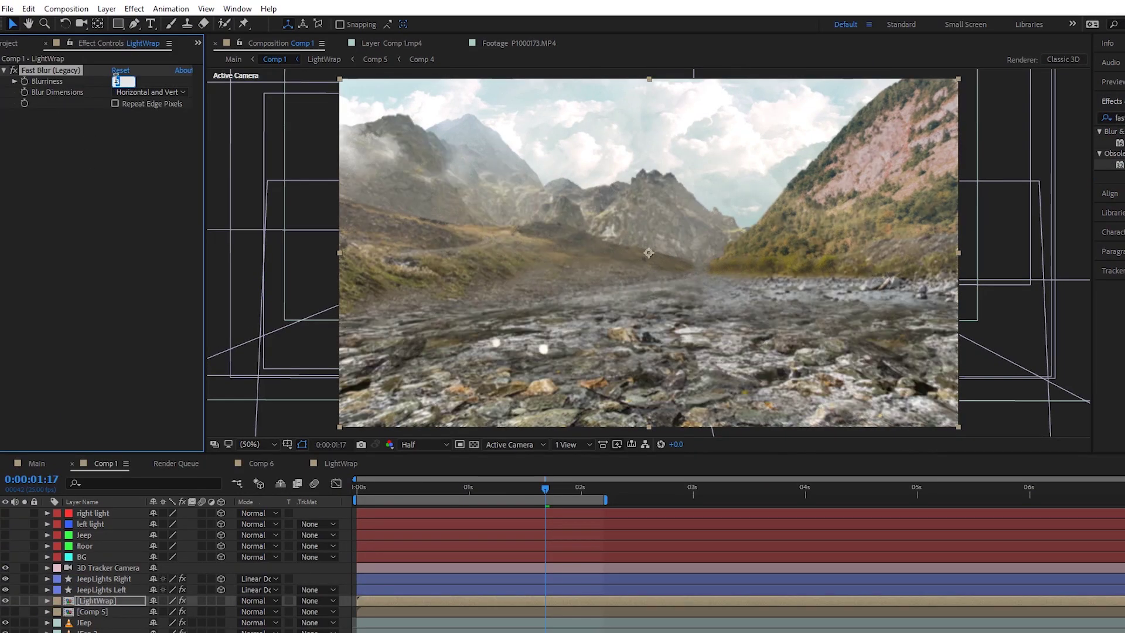
pyautogui.write('set matt')
pyautogui.click(1124, 142)
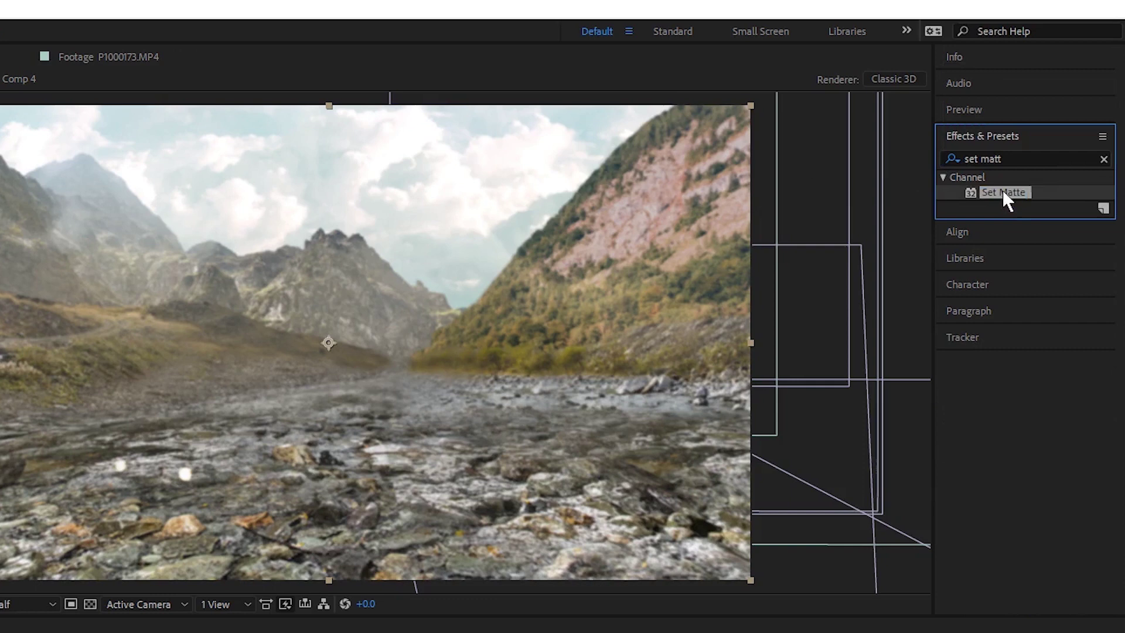
pyautogui.moveTo(1003, 195); pyautogui.dragTo(0, 273)
pyautogui.click(0, 176)
pyautogui.click(0, 389)
pyautogui.click(204, 146)
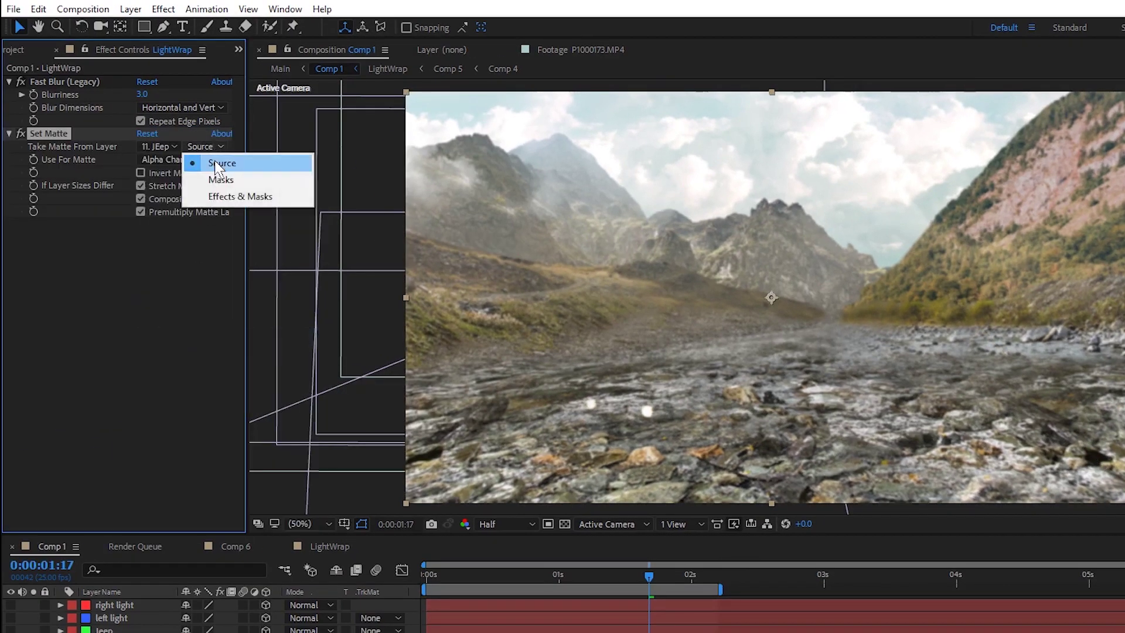
pyautogui.click(213, 178)
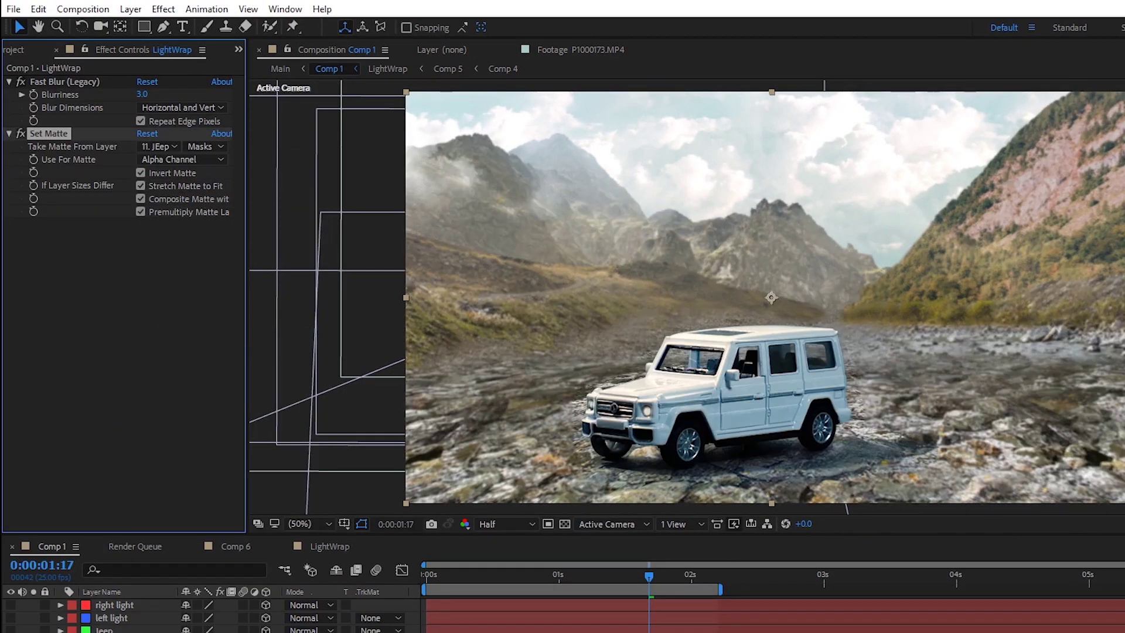
# Add Channel Blur alpha 50, then a duplicated Set Matte below it with Invert unchecked
pyautogui.hotkey('ctrl', '5')
pyautogui.write('channel')
pyautogui.moveTo(1009, 222); pyautogui.dragTo(0, 343)
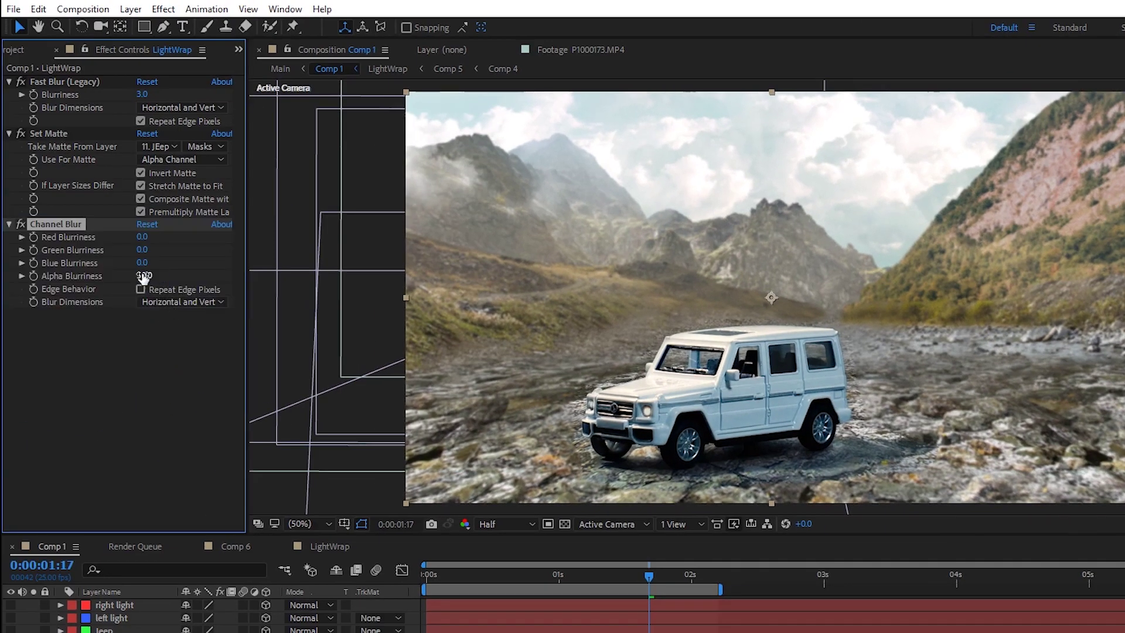
pyautogui.click(51, 132)
pyautogui.hotkey('ctrl', 'd')
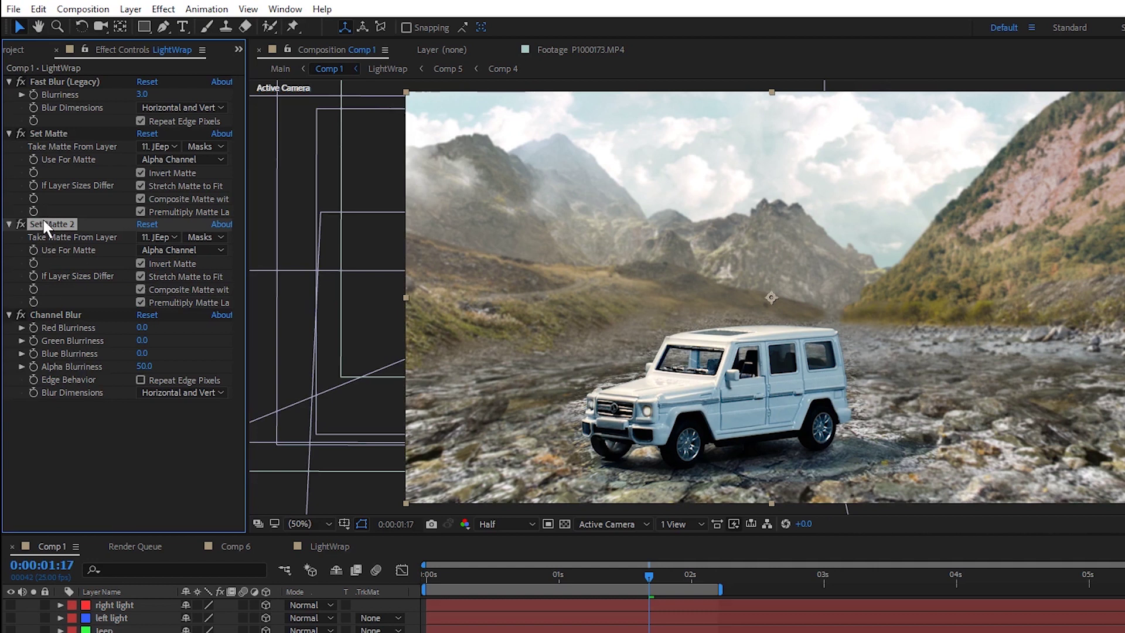
pyautogui.moveTo(44, 222); pyautogui.dragTo(48, 412)
pyautogui.click(163, 355)
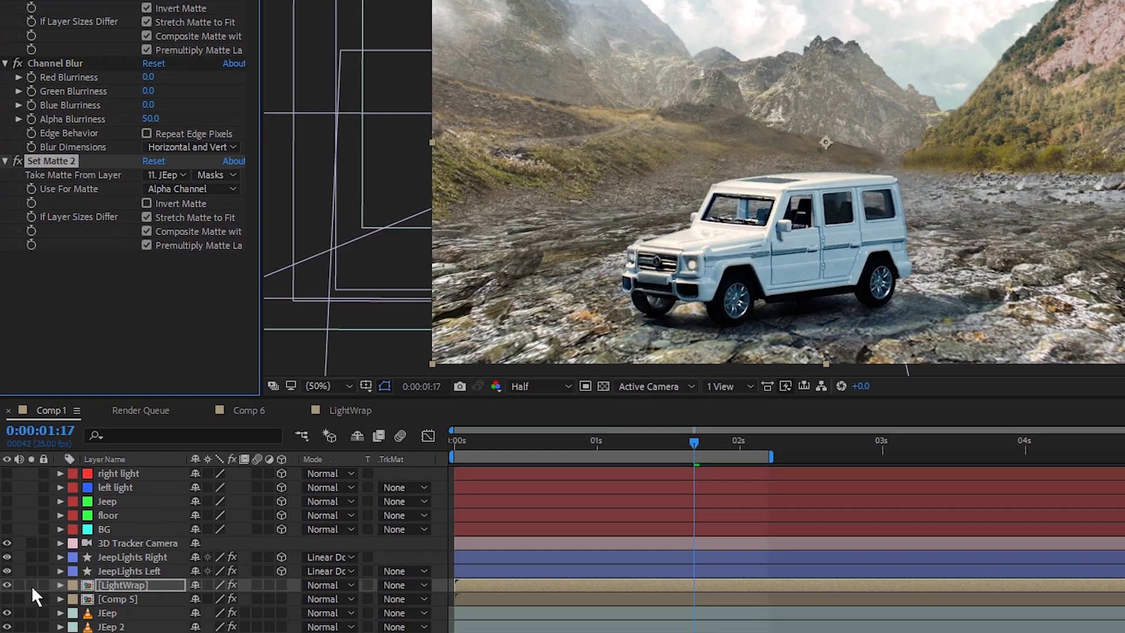
# Solo the LightWrap layer to check it, then set the preview resolution to Full
pyautogui.click(31, 584)
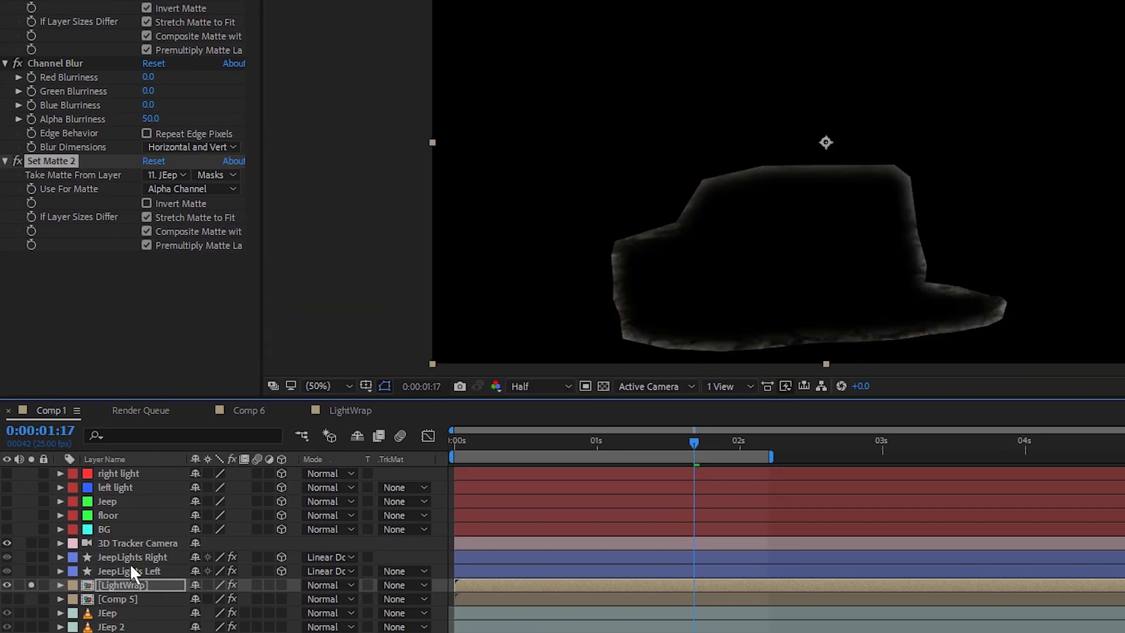
pyautogui.click(31, 585)
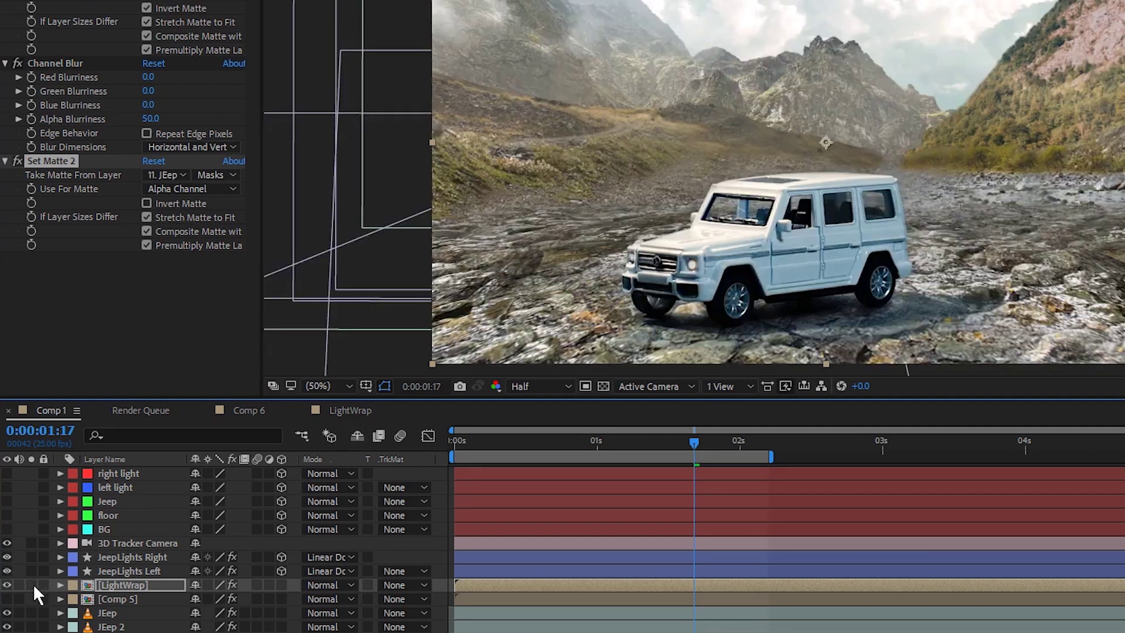
pyautogui.click(31, 585)
pyautogui.click(31, 585)
pyautogui.click(539, 386)
pyautogui.click(542, 429)
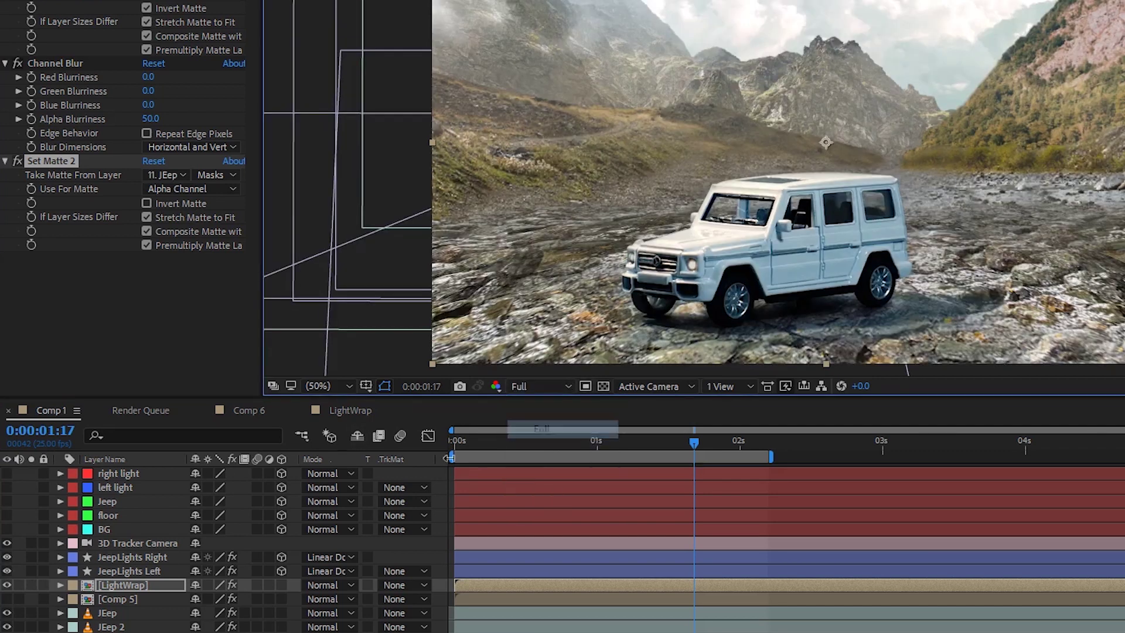
# Inspect the light-wrap matte alone, zoom in, and toggle the light wrap to compare
pyautogui.click(31, 585)
pyautogui.scroll(5, 905, 191)
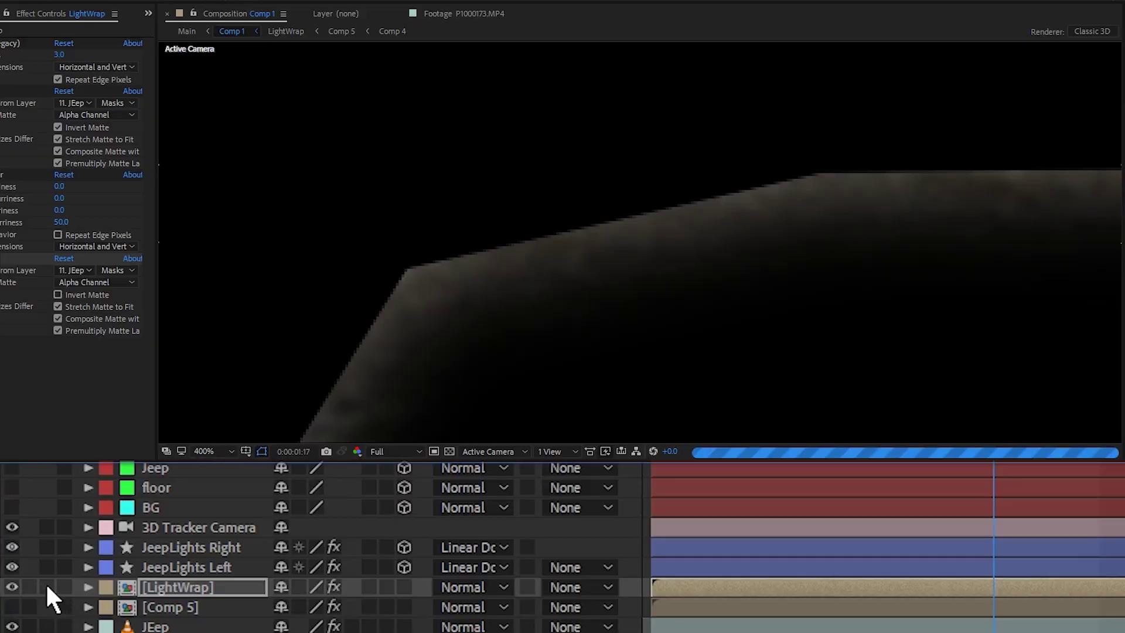
pyautogui.click(31, 585)
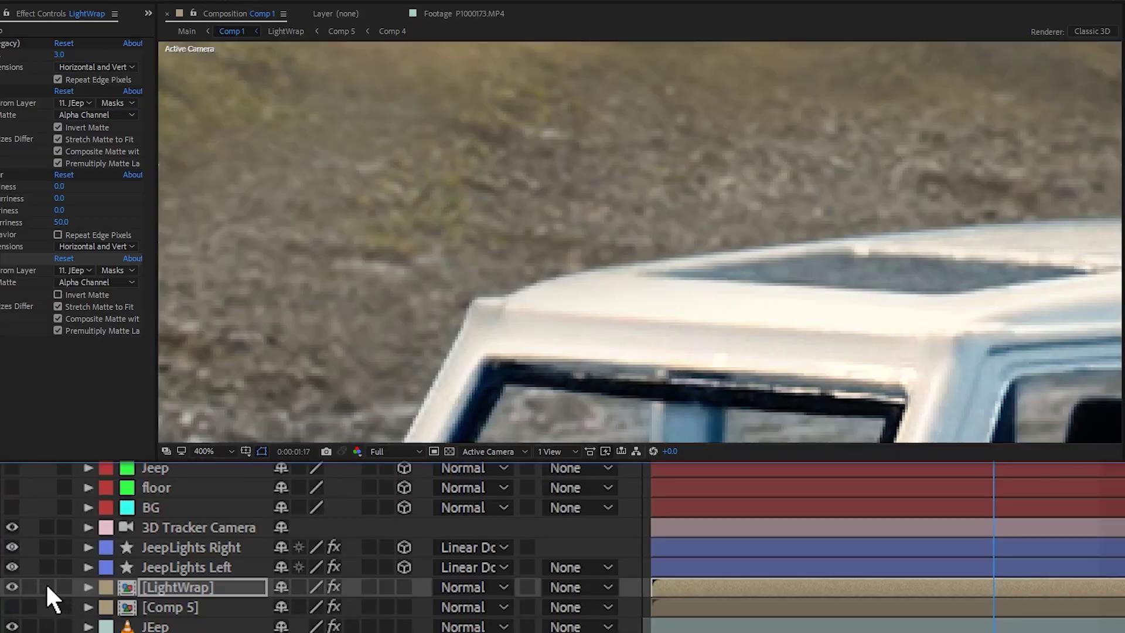
pyautogui.click(6, 586)
pyautogui.click(6, 586)
pyautogui.click(6, 586)
pyautogui.click(5, 586)
# Compare the light wrap on and off at the jeep's grille and wheel, leaving it visible
pyautogui.moveTo(410, 176); pyautogui.dragTo(104, 465)
pyautogui.click(13, 588)
pyautogui.click(13, 588)
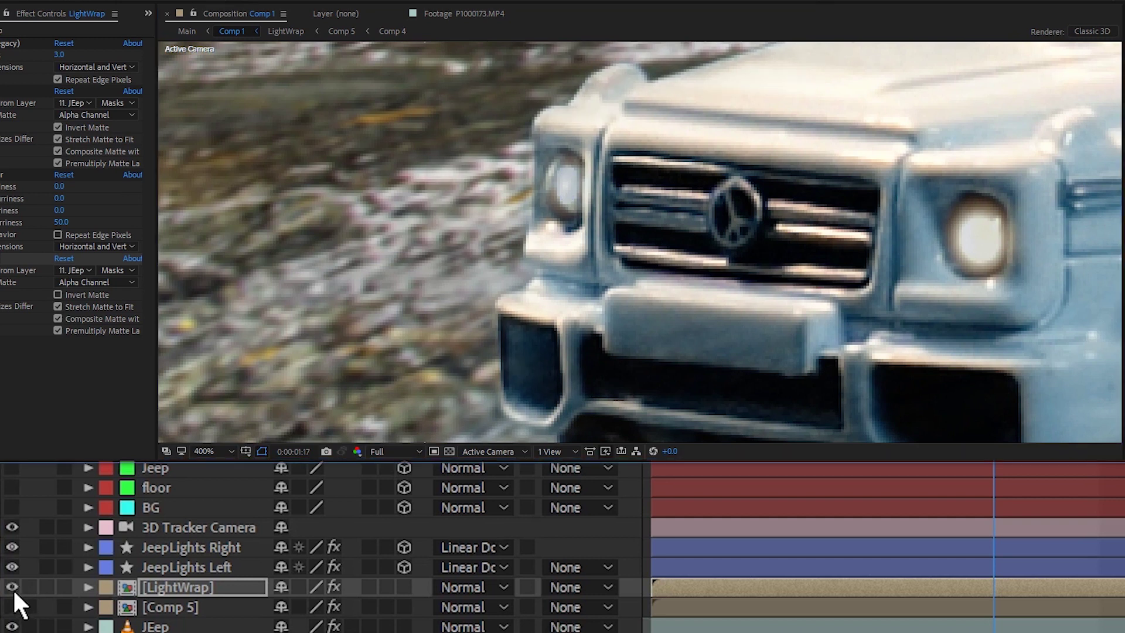
pyautogui.click(13, 588)
pyautogui.click(13, 588)
pyautogui.click(13, 588)
pyautogui.click(12, 588)
pyautogui.moveTo(586, 293); pyautogui.dragTo(705, 151)
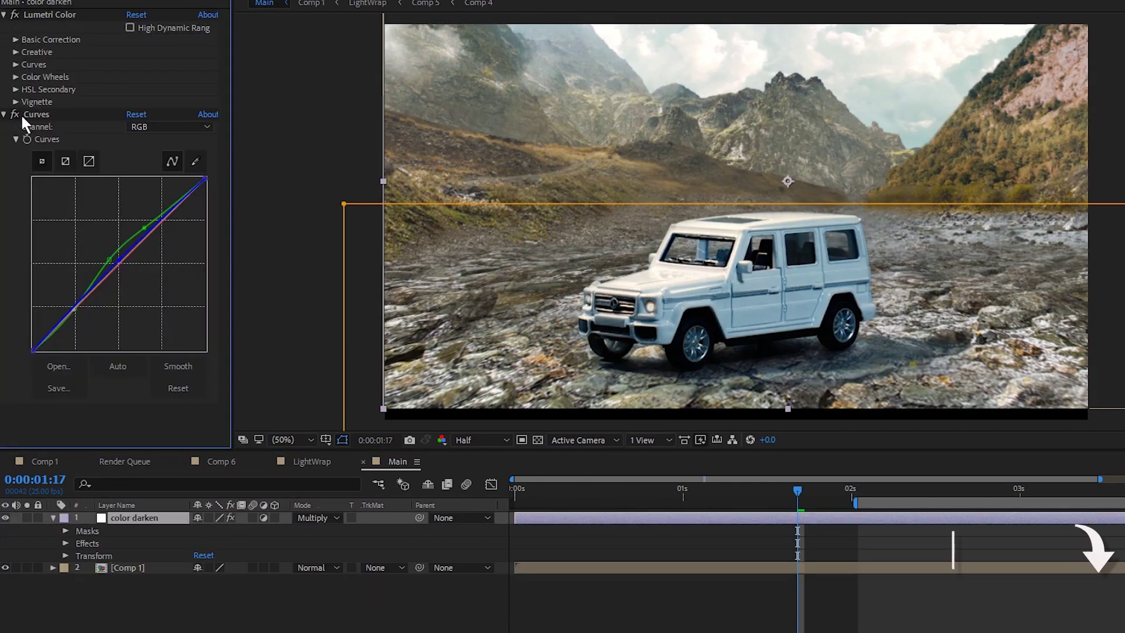
# Compare the color darken Lumetri and Curves effects and the sky tint layer on and off
pyautogui.click(14, 16)
pyautogui.click(14, 16)
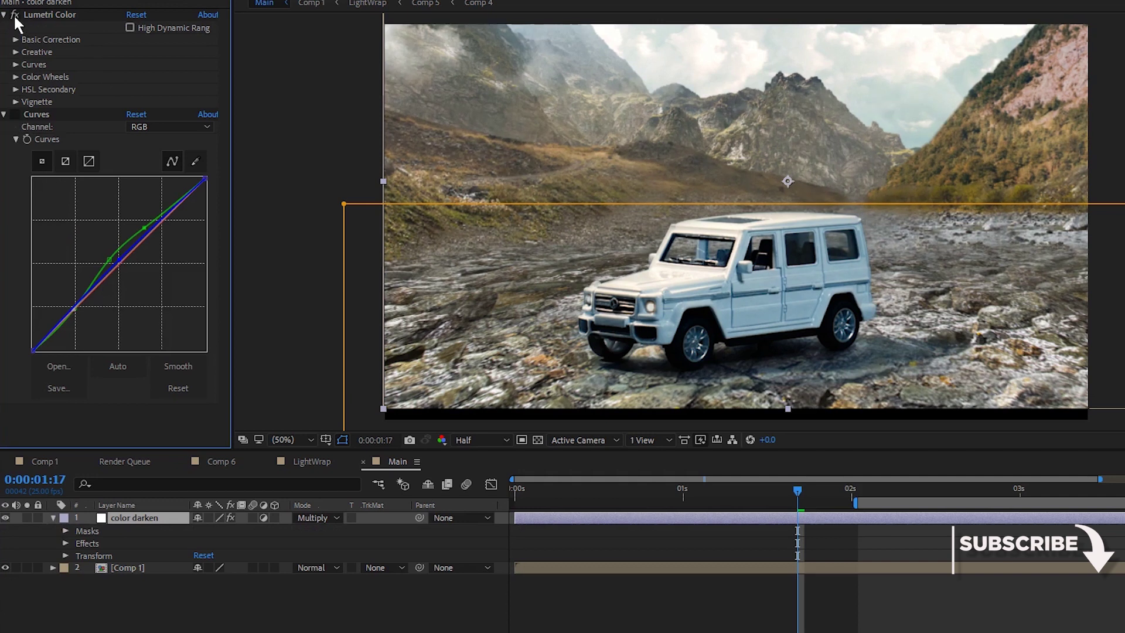
pyautogui.click(15, 114)
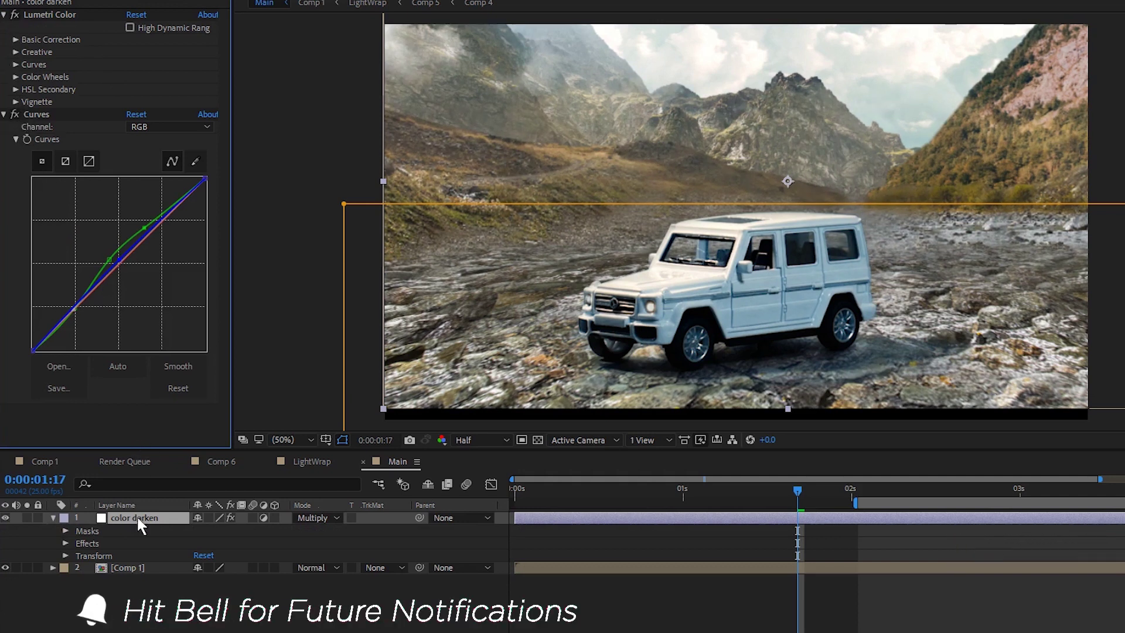
pyautogui.press('F2')
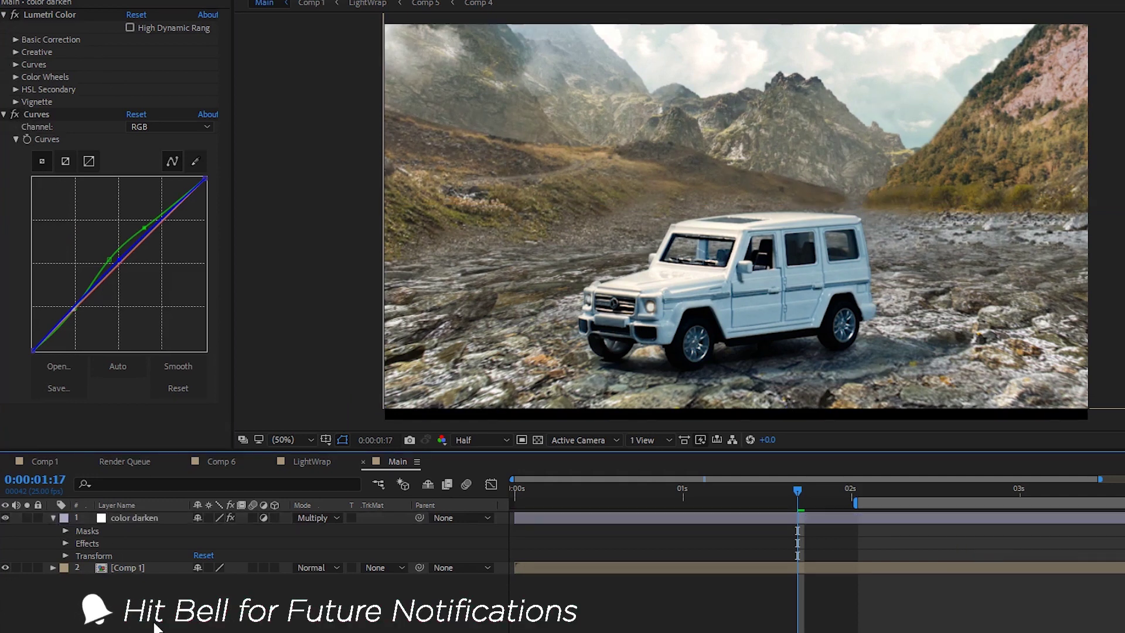
pyautogui.hotkey('ctrl', 'Down')
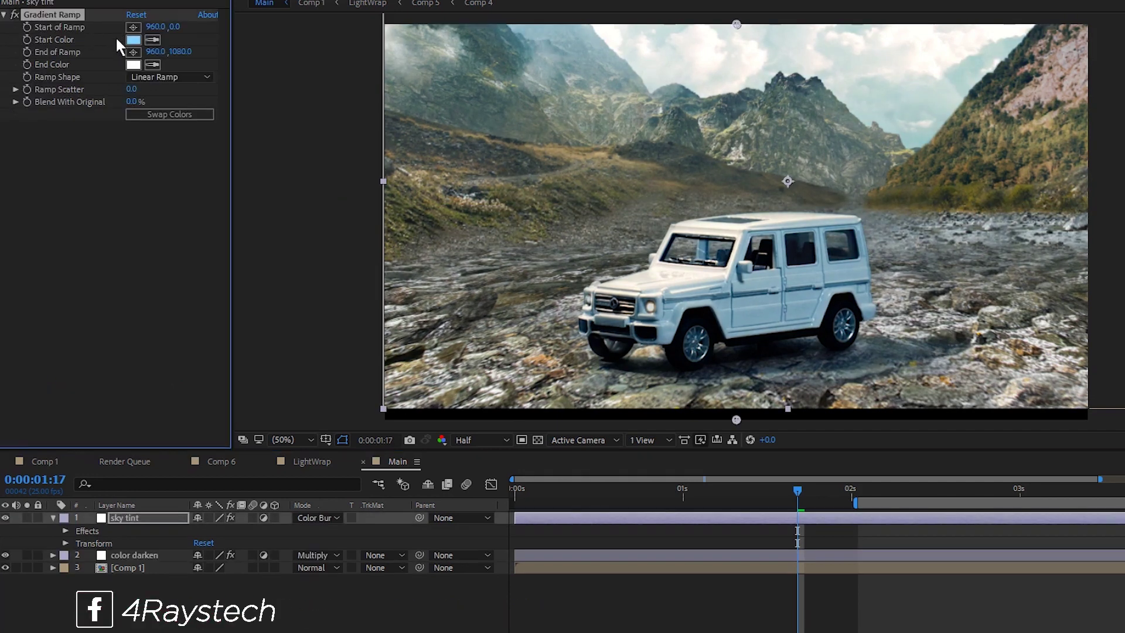
pyautogui.click(5, 518)
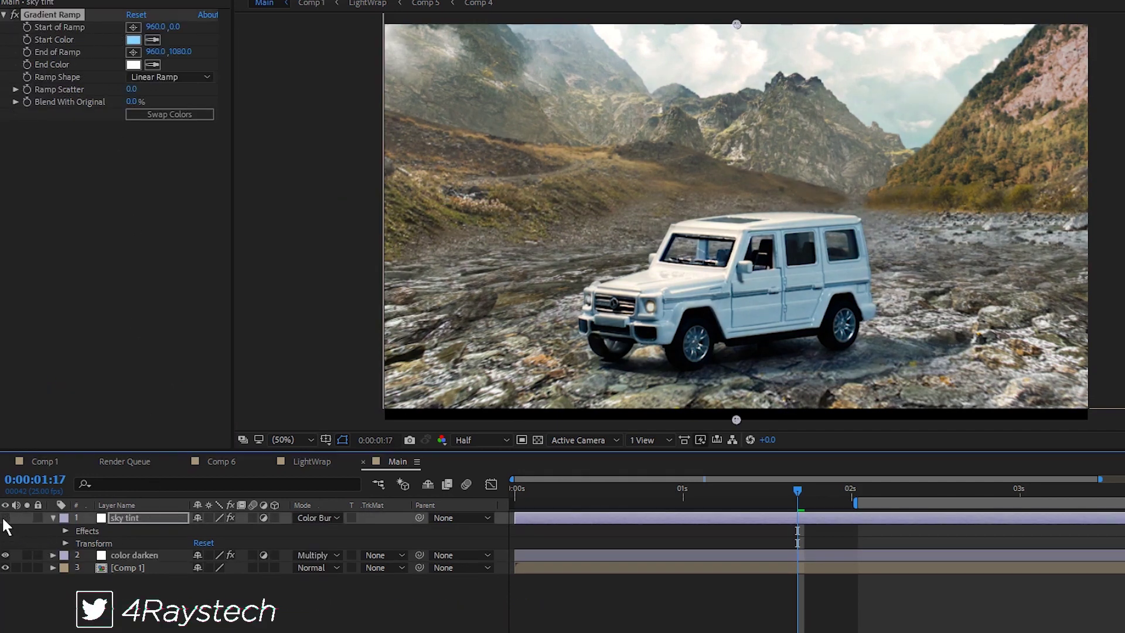
pyautogui.click(6, 518)
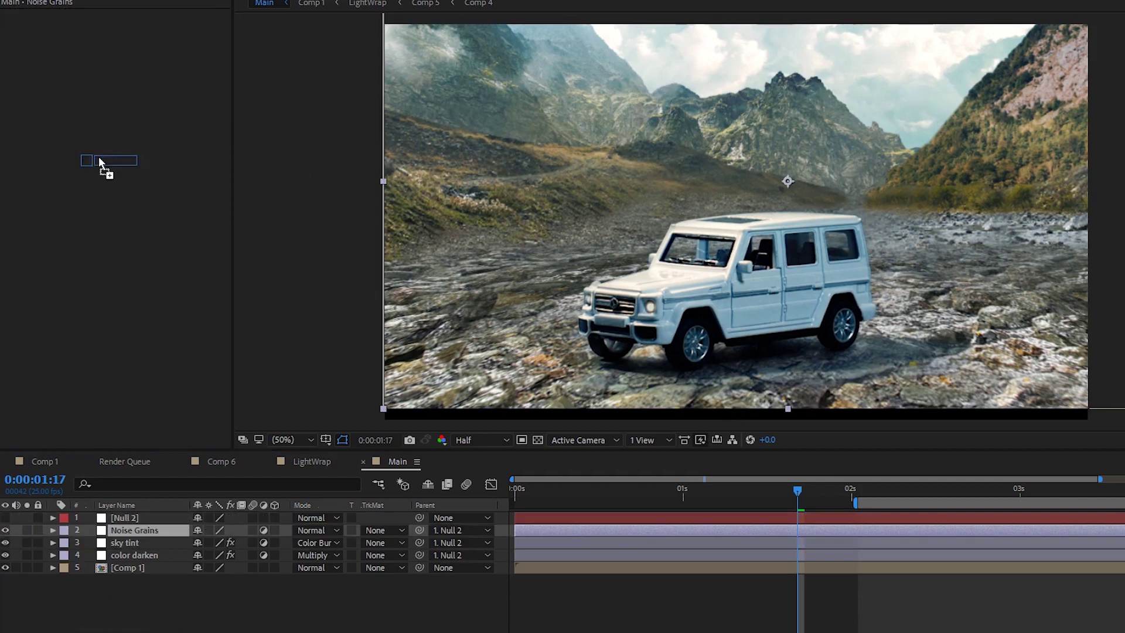
# Apply Add Grain to Noise Grains with Final Output view and the Eastman EXR 50D (5245) preset
pyautogui.moveTo(98, 157); pyautogui.dragTo(100, 158)
pyautogui.click(144, 27)
pyautogui.click(152, 75)
pyautogui.click(157, 41)
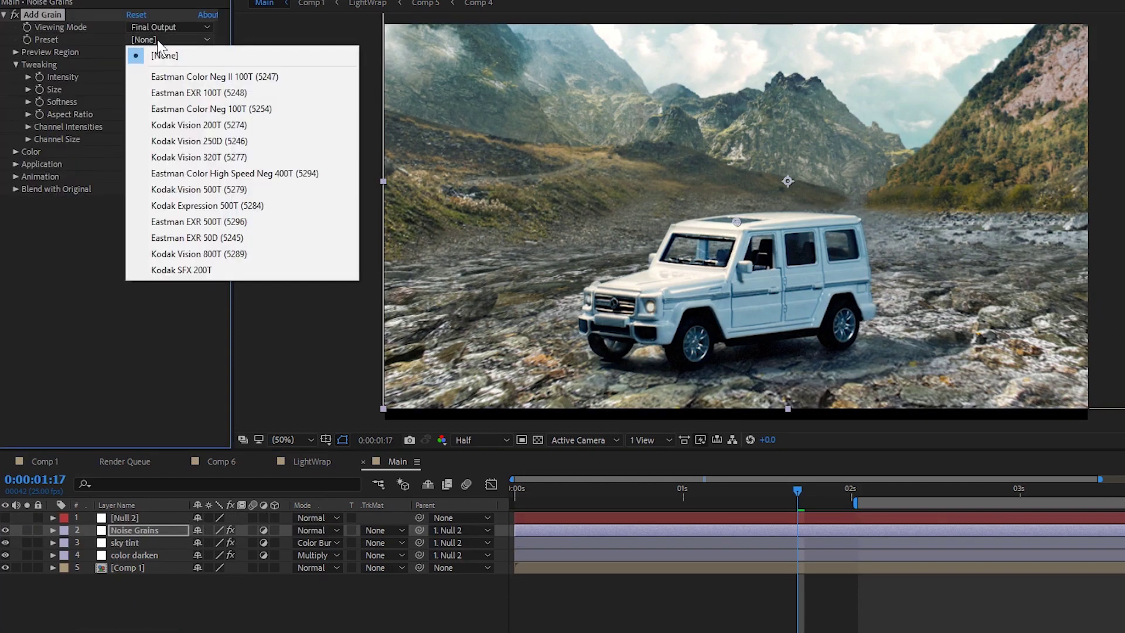
pyautogui.click(219, 237)
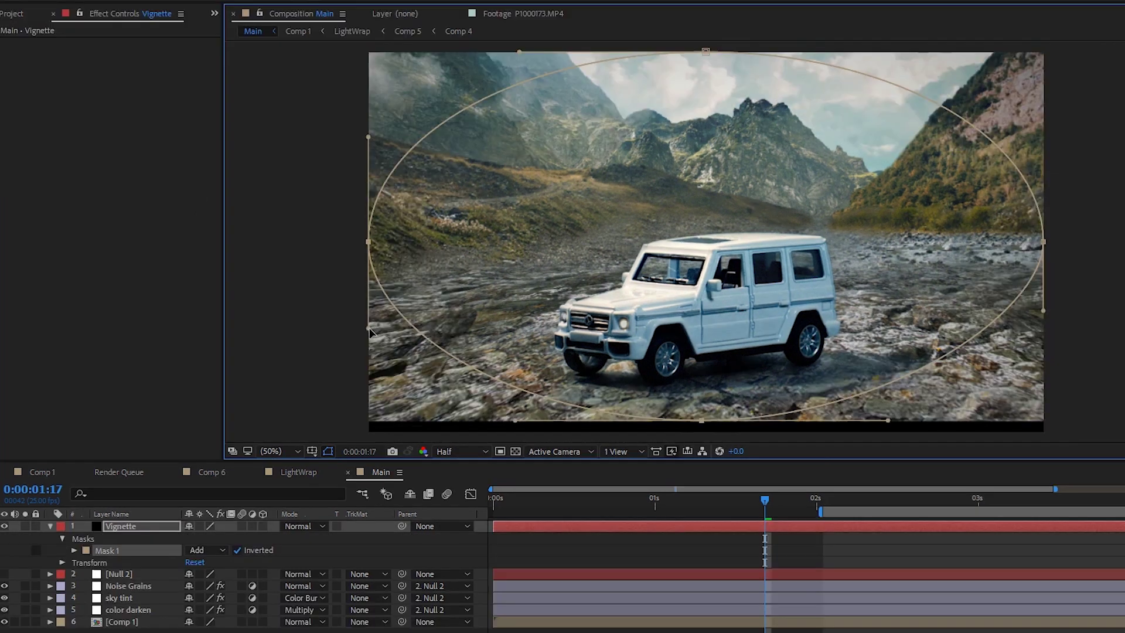
# Reshape the Vignette ellipse edge and compare the vignette on and off
pyautogui.moveTo(372, 332); pyautogui.dragTo(369, 422)
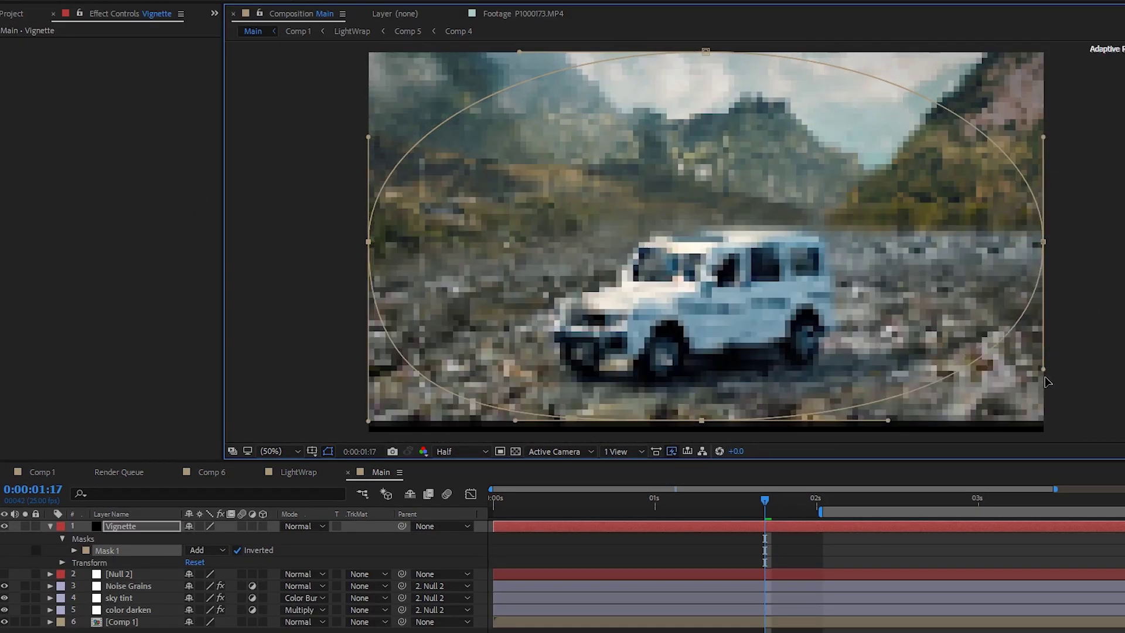
pyautogui.click(50, 526)
pyautogui.click(4, 526)
pyautogui.click(4, 526)
# Paste the letterbox comp above all layers, check the bars, and move to 2 seconds
pyautogui.hotkey('ctrl', 'v')
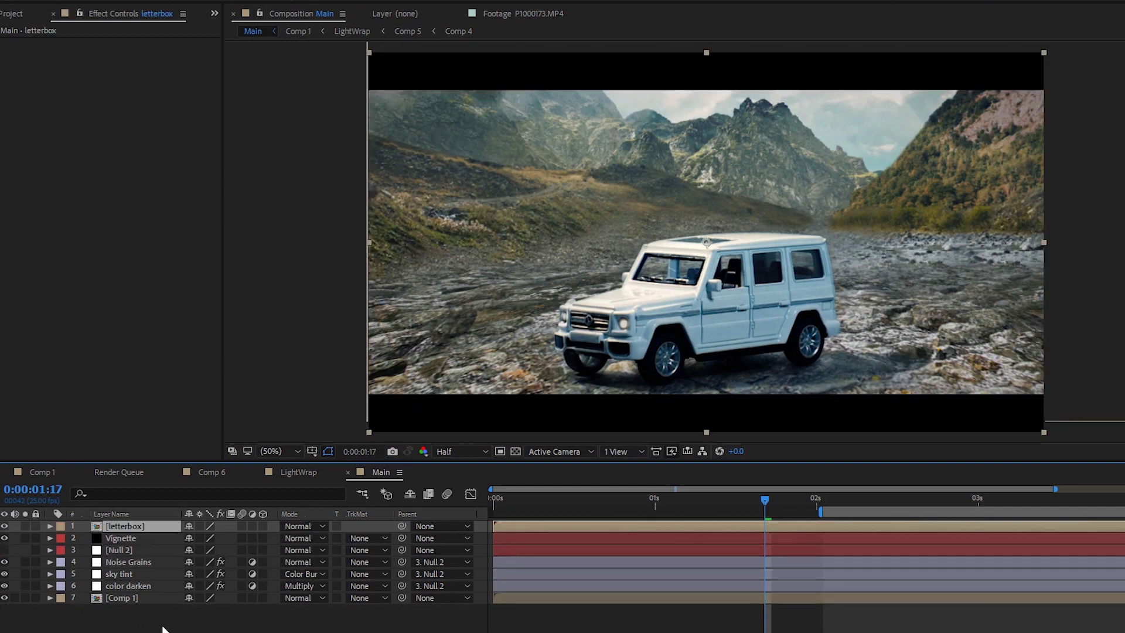
pyautogui.click(4, 526)
pyautogui.click(4, 526)
pyautogui.press('F2')
pyautogui.click(817, 505)
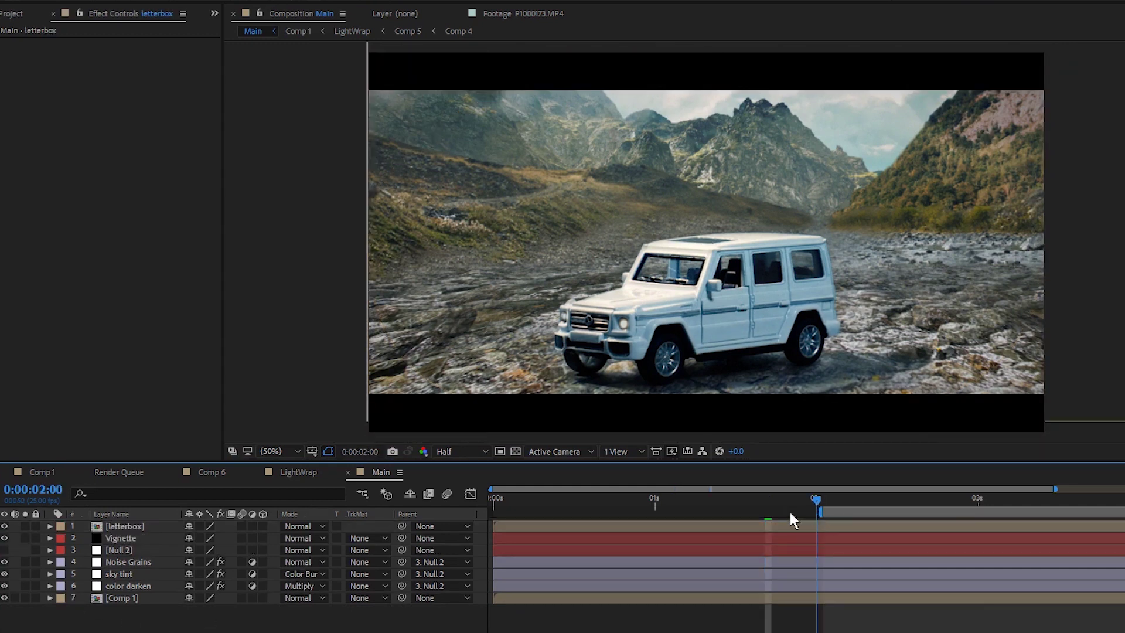